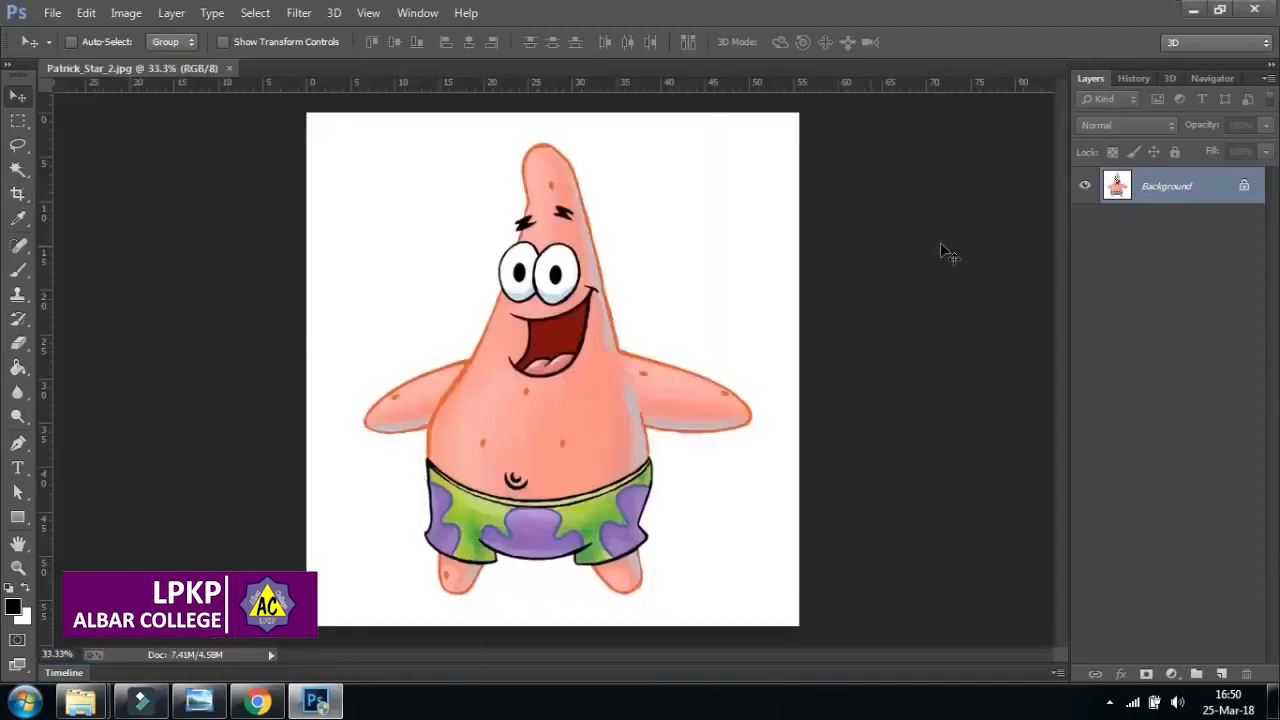
# - Set the Pen tool to draw in Shape mode
pyautogui.click(19, 447)
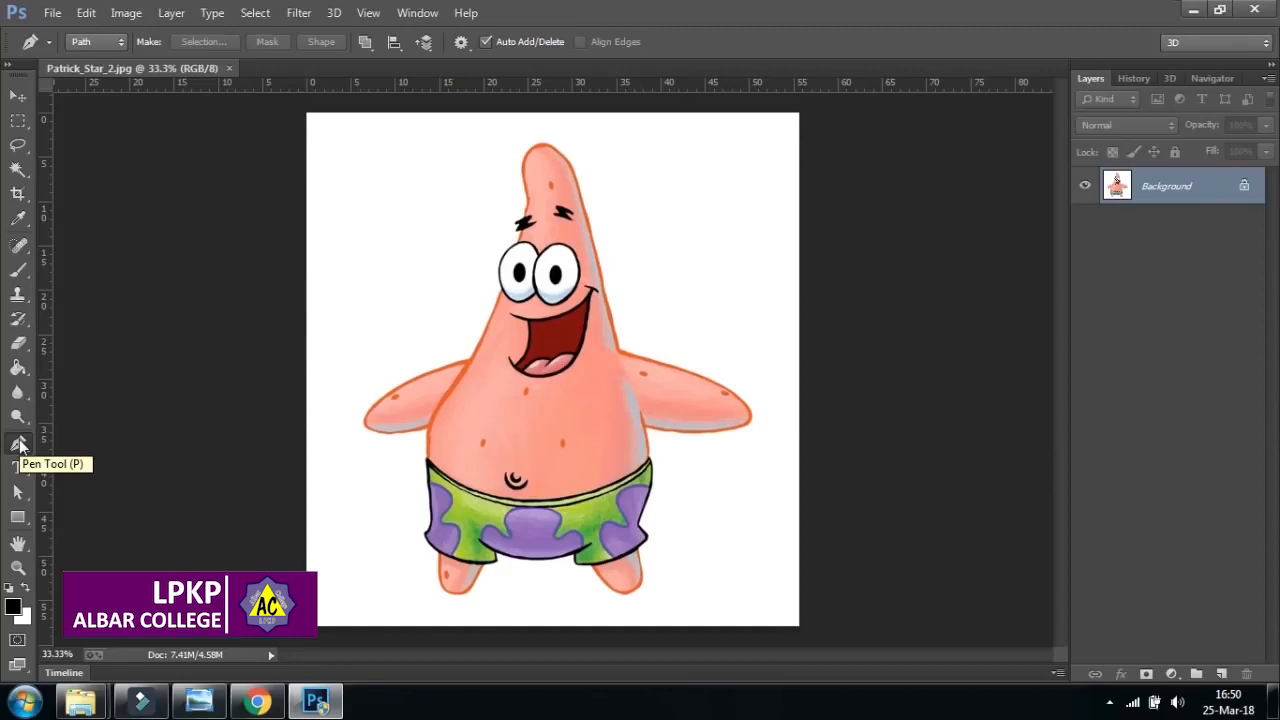
pyautogui.click(119, 43)
pyautogui.click(103, 77)
pyautogui.click(109, 44)
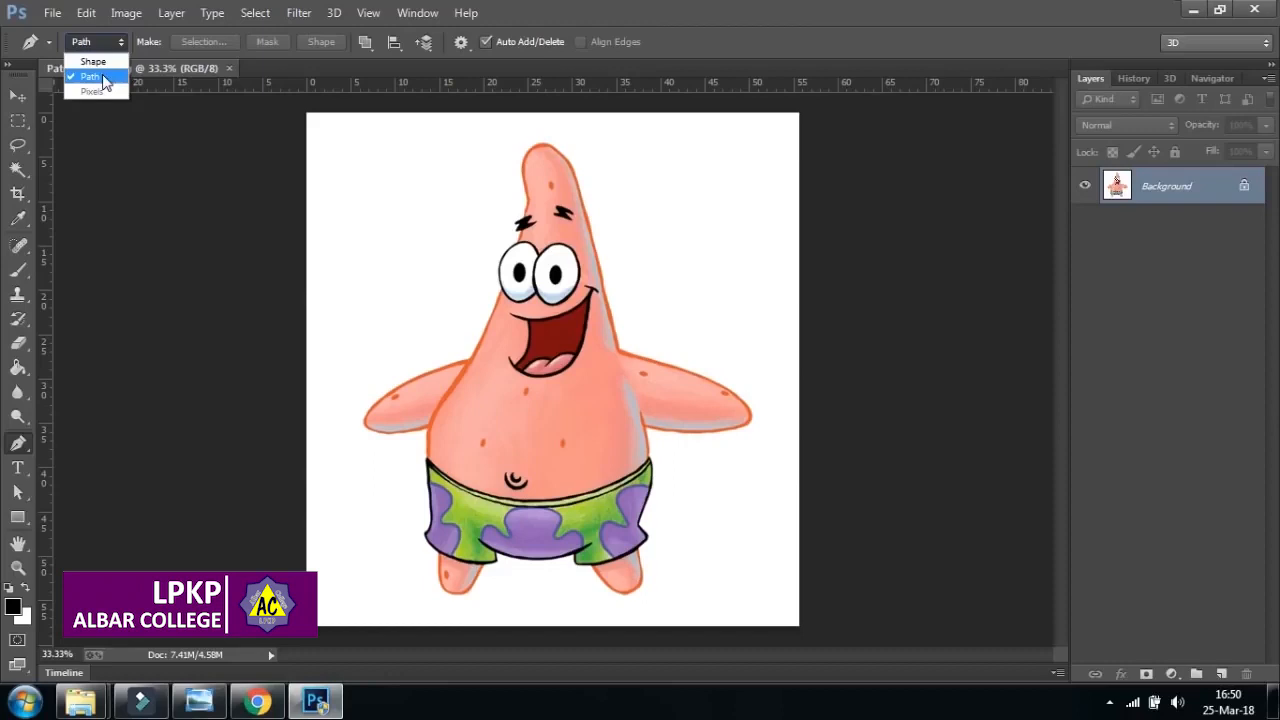
pyautogui.click(103, 77)
pyautogui.click(109, 44)
pyautogui.click(94, 62)
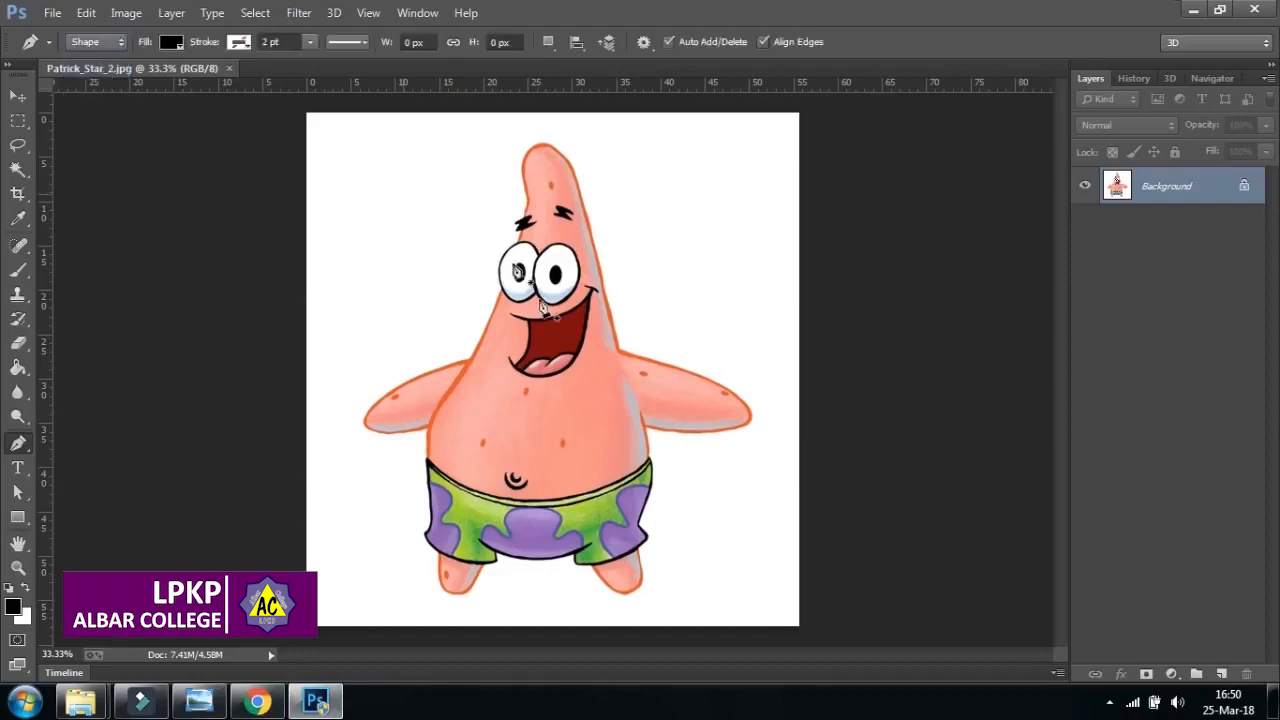
# - Trace the character's head as a filled shape, from the left armpit over the tip to the right armpit
pyautogui.click(467, 360)
pyautogui.click(503, 288)
pyautogui.click(502, 261)
pyautogui.click(517, 244)
pyautogui.click(526, 197)
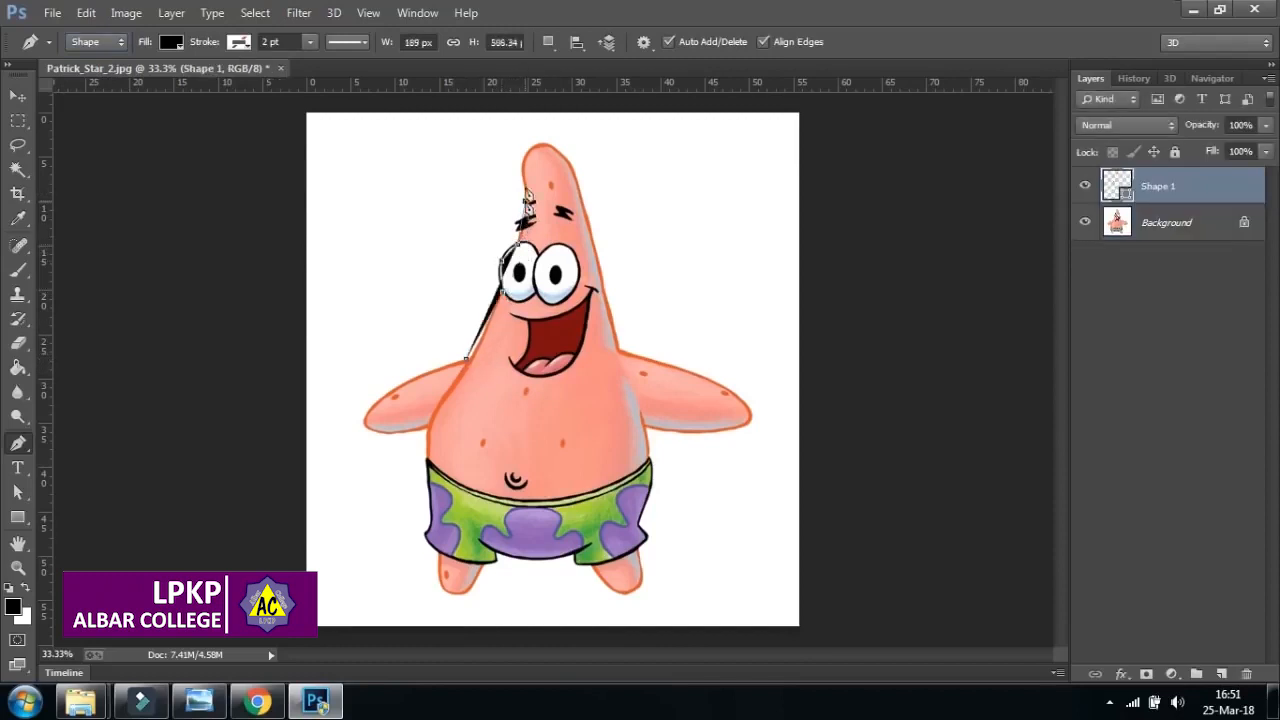
pyautogui.click(533, 146)
pyautogui.click(566, 156)
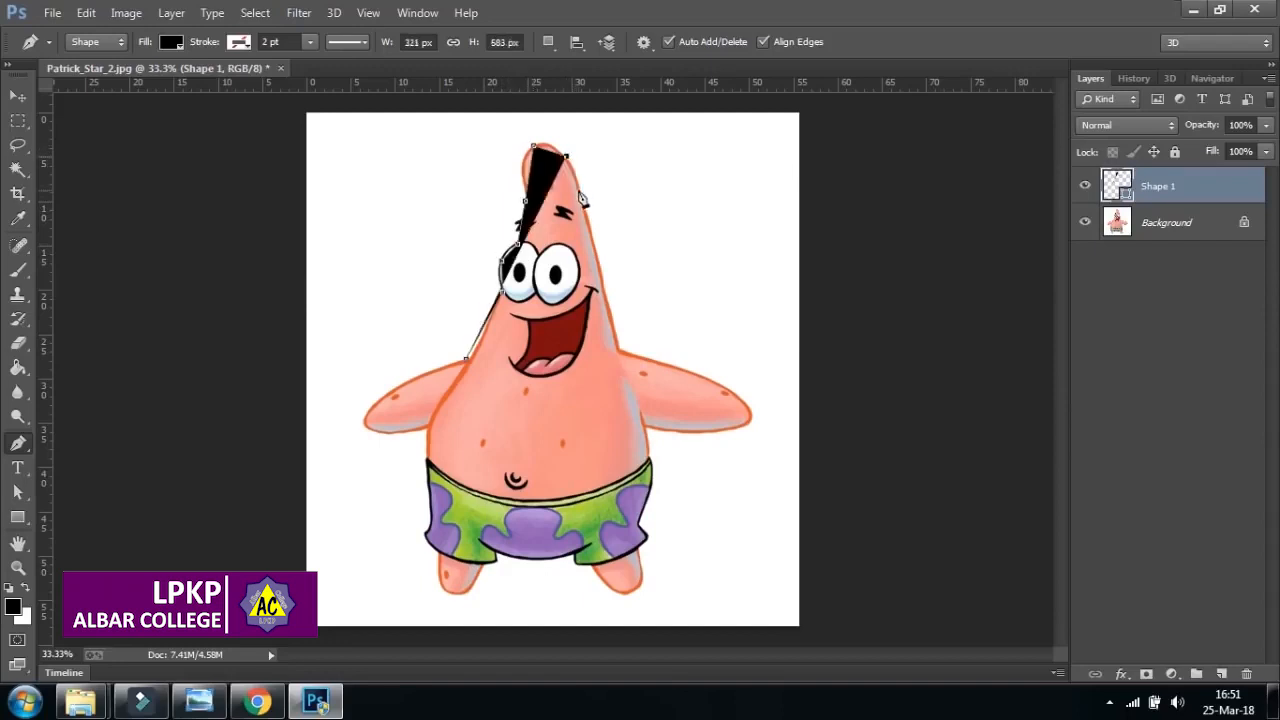
pyautogui.click(578, 189)
pyautogui.click(616, 348)
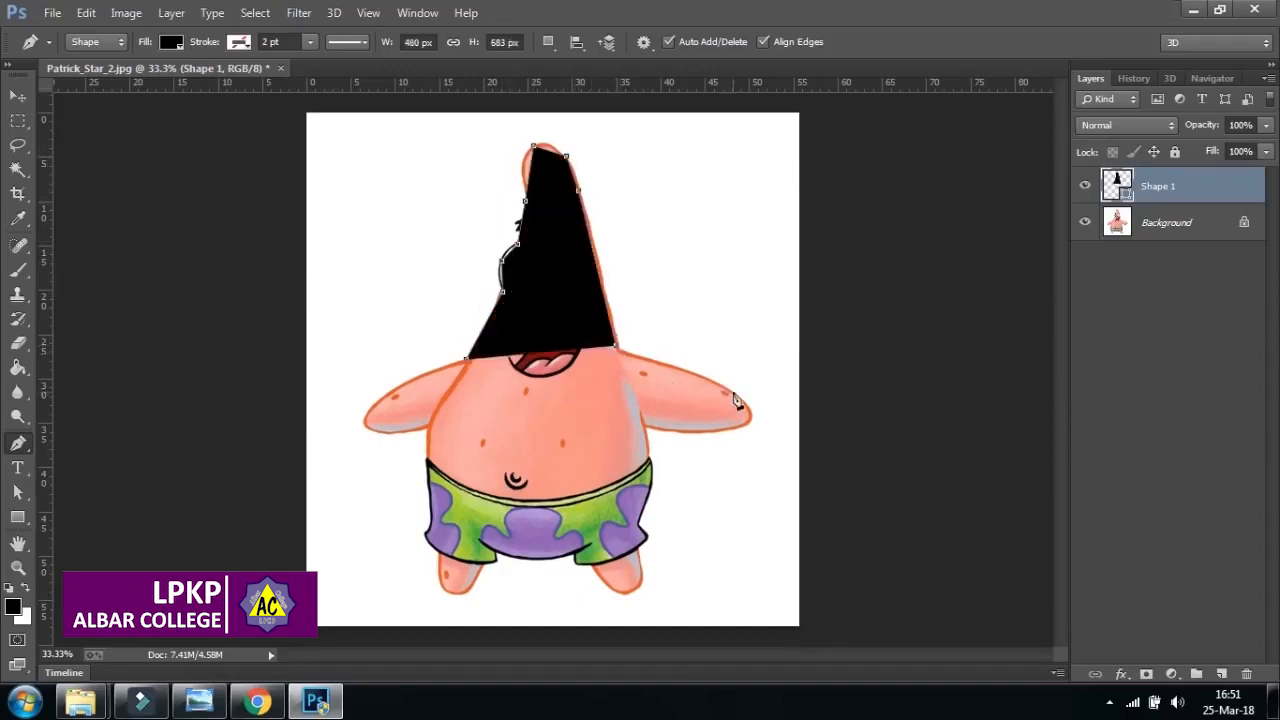
# - Extend the filled shape around the right arm and down the right side of the shorts to the right foot
pyautogui.click(734, 394)
pyautogui.click(750, 418)
pyautogui.click(646, 426)
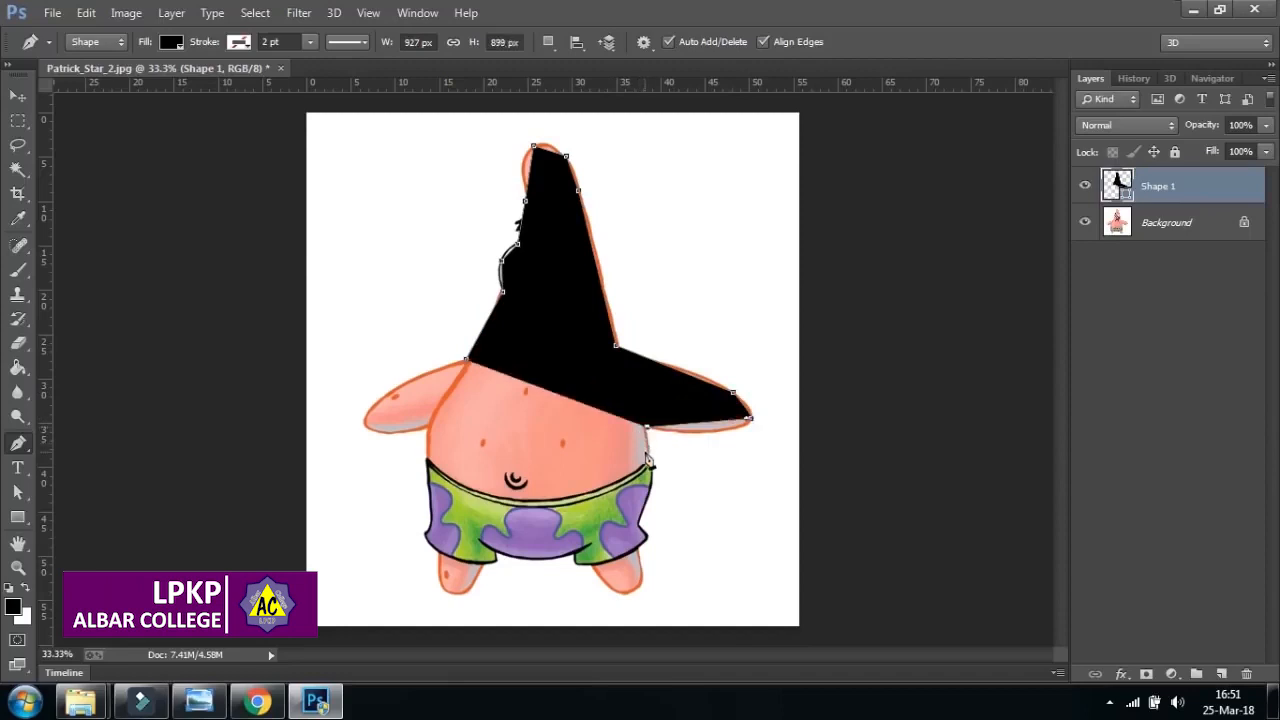
pyautogui.click(646, 455)
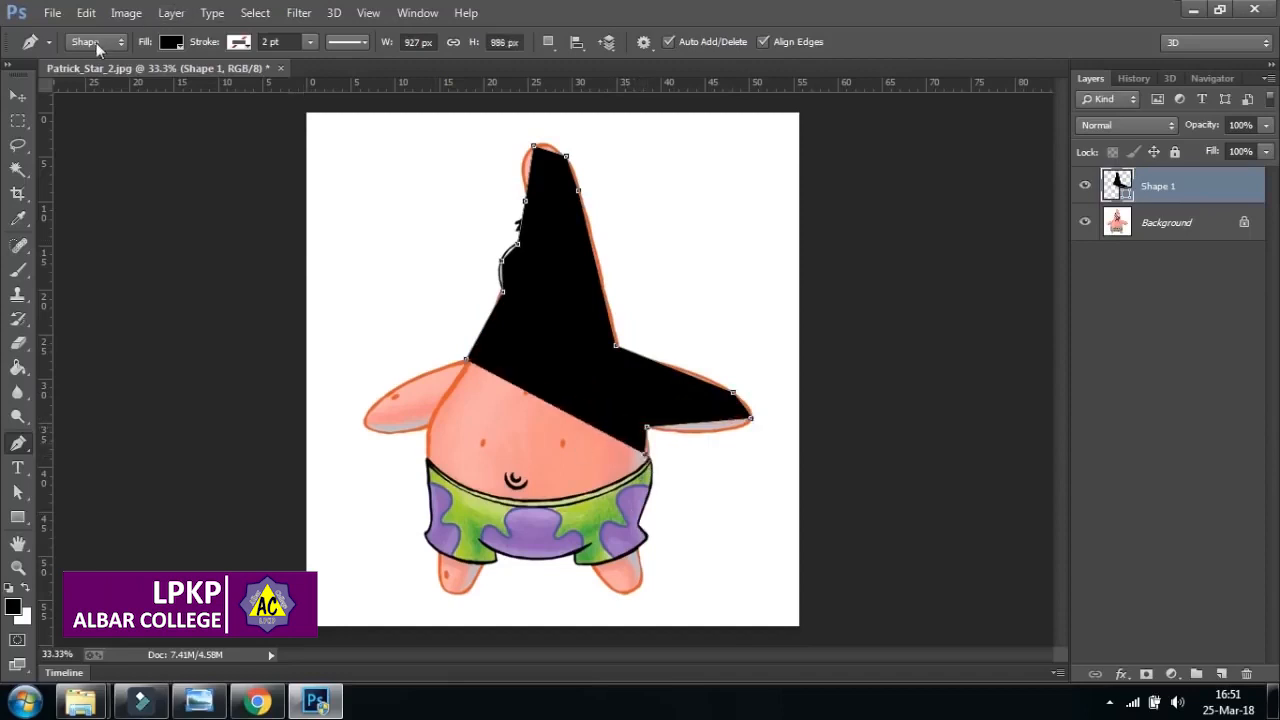
pyautogui.click(646, 548)
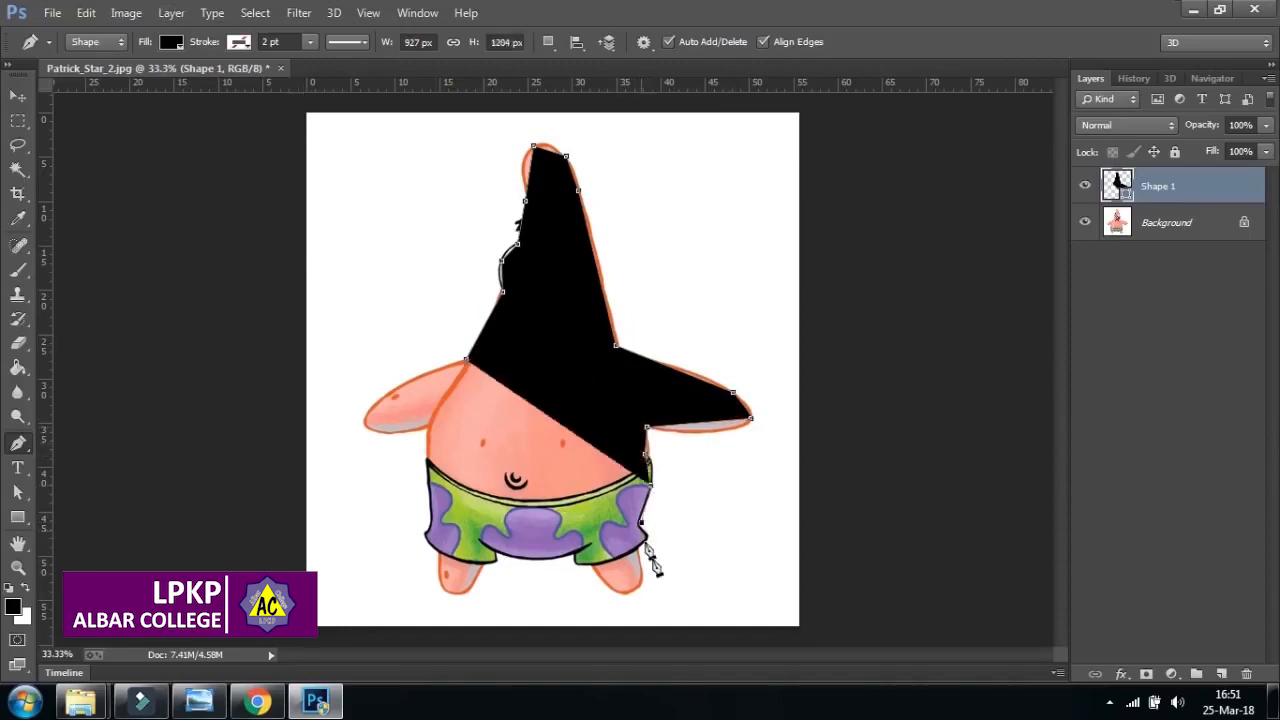
pyautogui.click(637, 549)
pyautogui.click(637, 584)
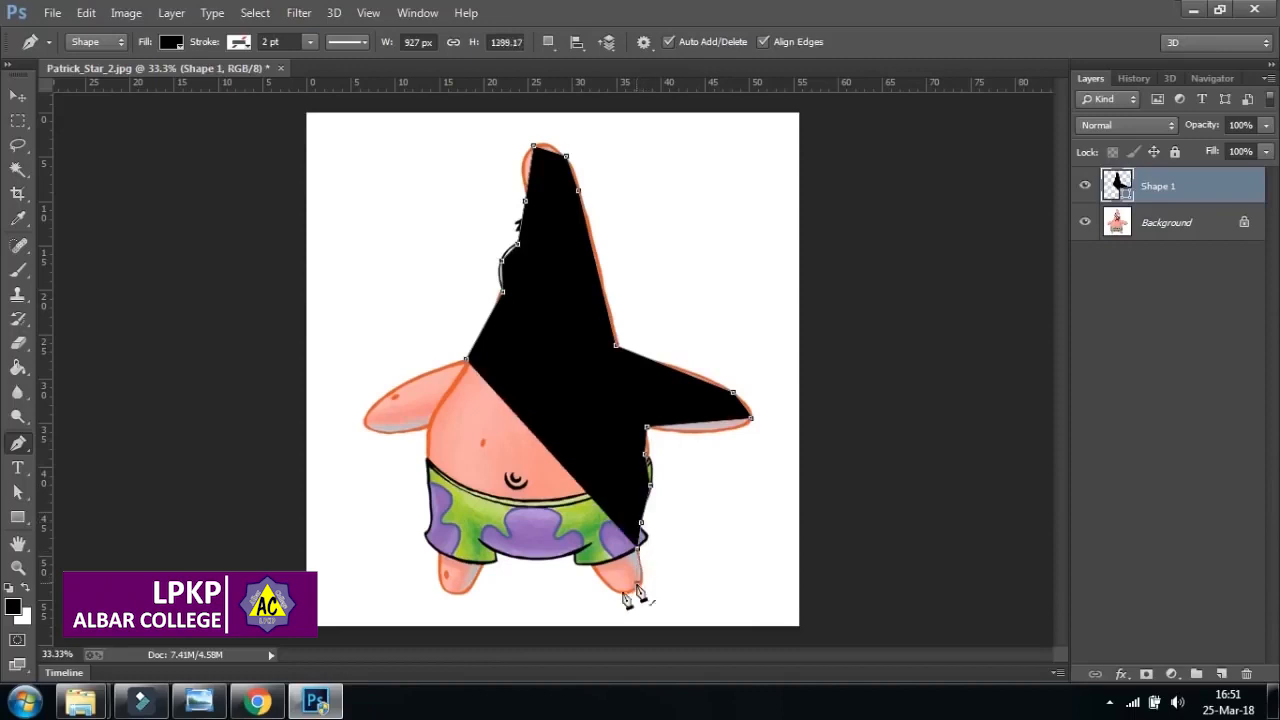
# - Continue the filled shape along the shorts' lower edge, around the left foot, up the left side and around the left arm
pyautogui.click(589, 562)
pyautogui.click(571, 553)
pyautogui.click(492, 557)
pyautogui.click(481, 565)
pyautogui.click(452, 590)
pyautogui.click(434, 566)
pyautogui.click(419, 536)
pyautogui.click(421, 497)
pyautogui.click(425, 438)
pyautogui.click(371, 408)
pyautogui.click(433, 374)
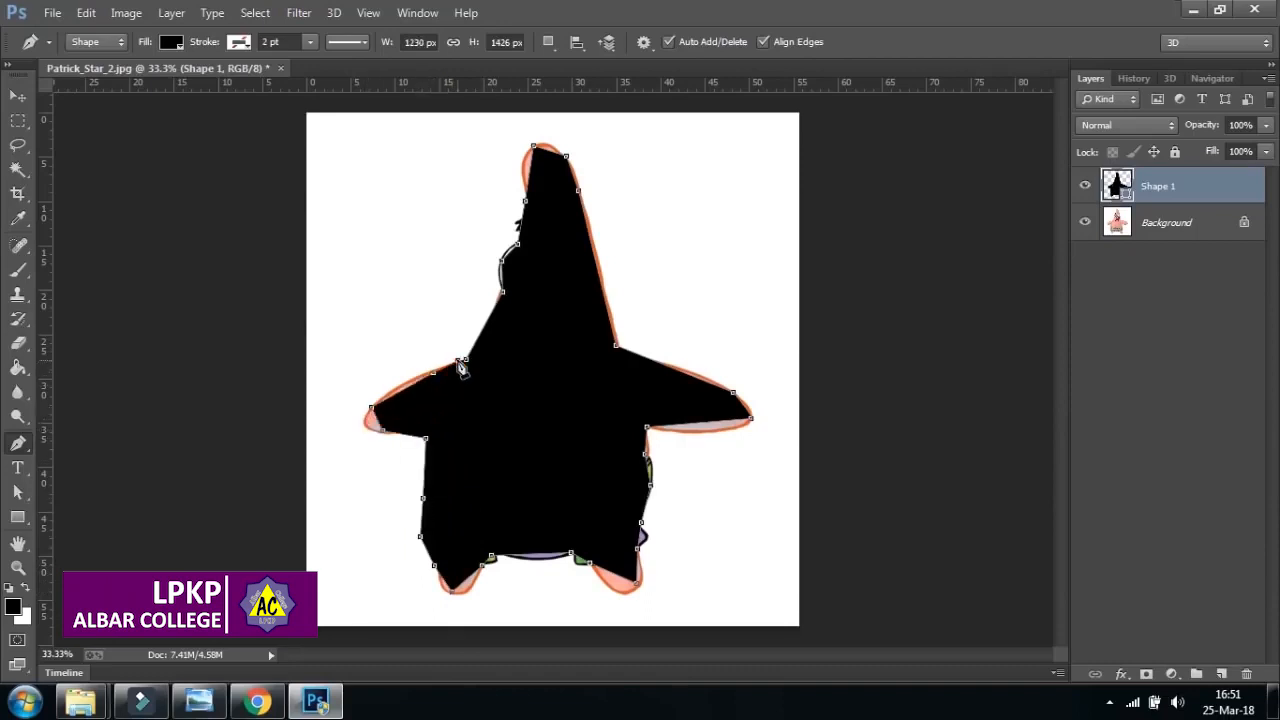
# - Return the Pen tool to Path mode and delete the traced shape's layer
pyautogui.rightClick(18, 443)
pyautogui.click(94, 440)
pyautogui.click(103, 47)
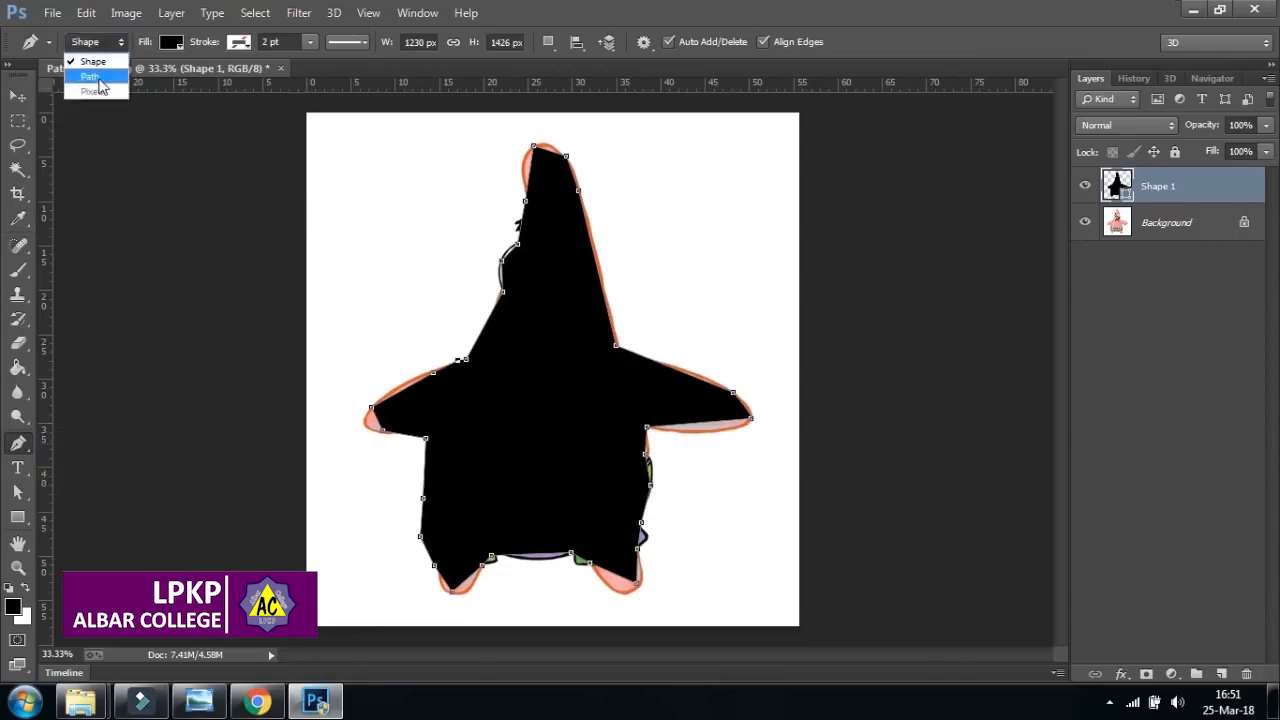
pyautogui.click(98, 80)
pyautogui.click(17, 96)
pyautogui.moveTo(1176, 198); pyautogui.dragTo(1247, 673)
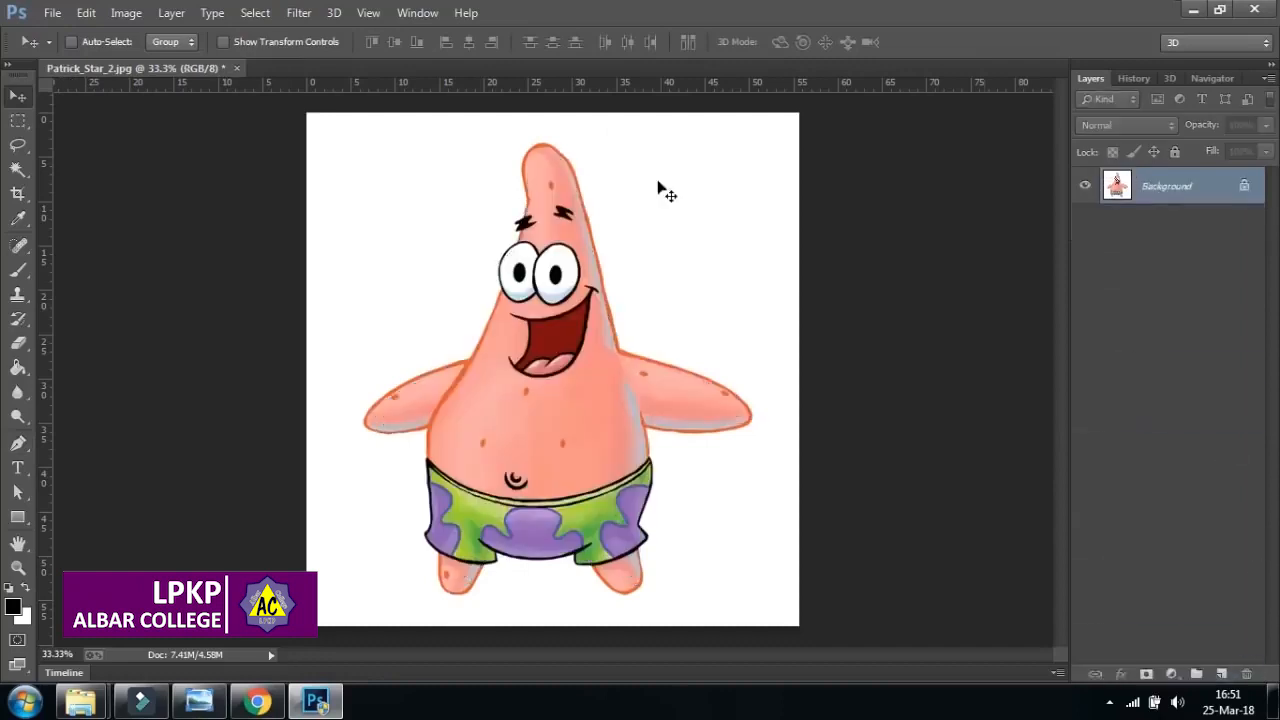
# - With the Pen tool in Path mode at 100% zoom, start a path at the left armpit and run it up past the left eye
pyautogui.click(20, 447)
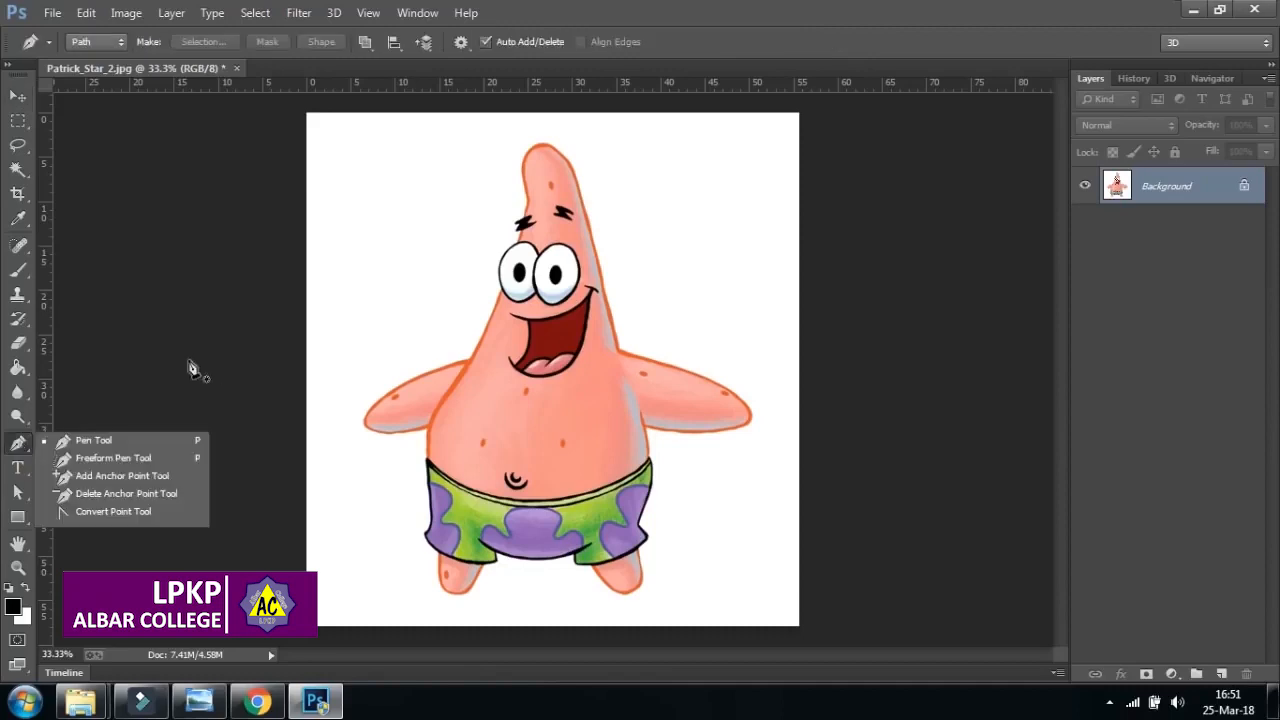
pyautogui.click(140, 442)
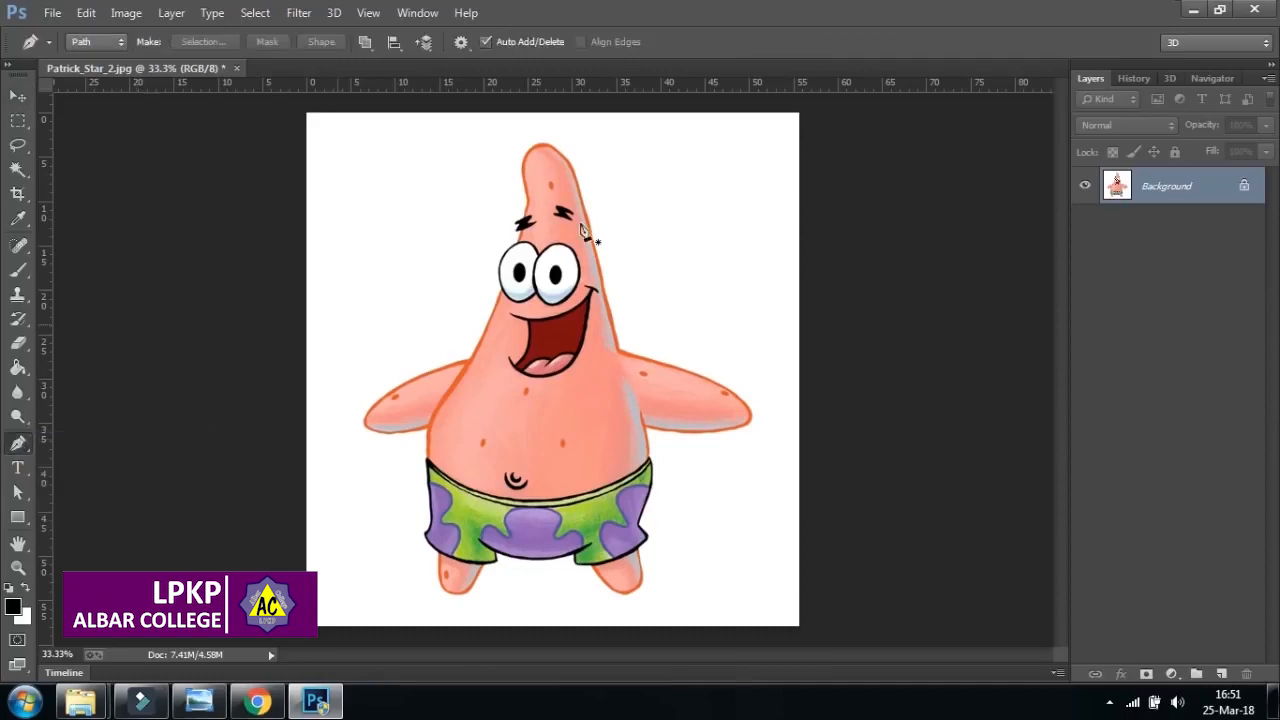
pyautogui.click(1205, 78)
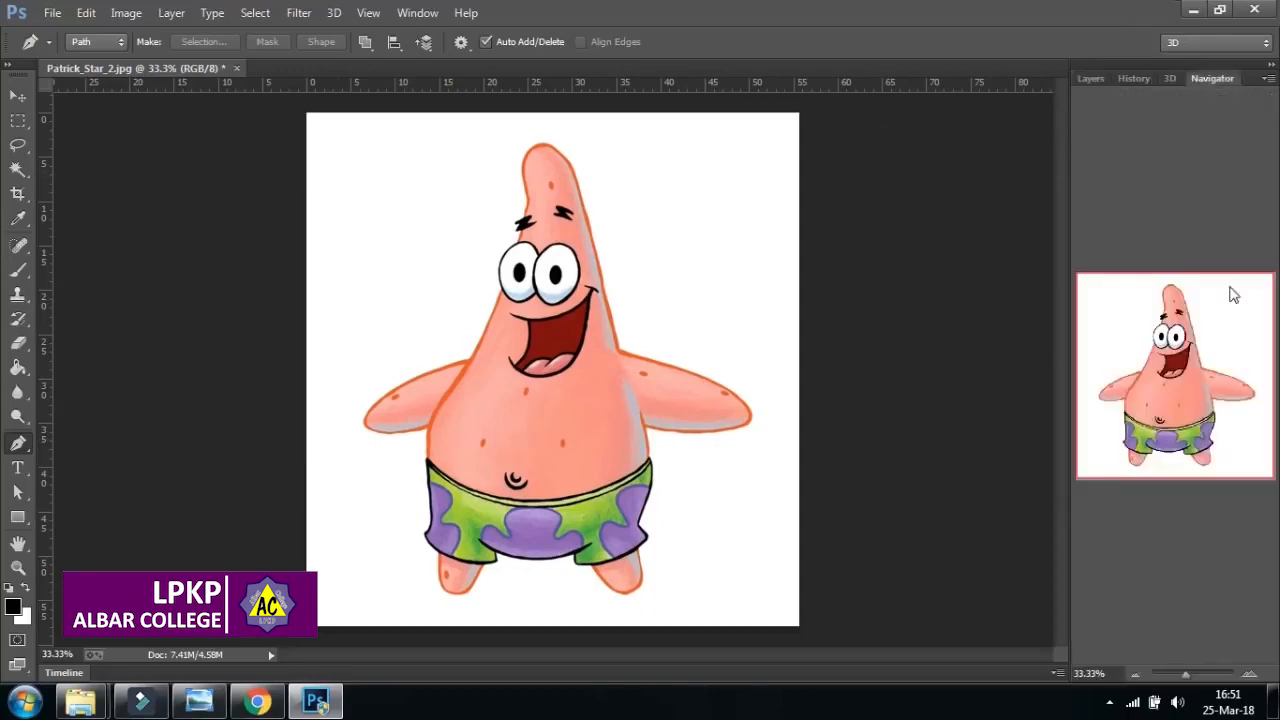
pyautogui.click(1191, 676)
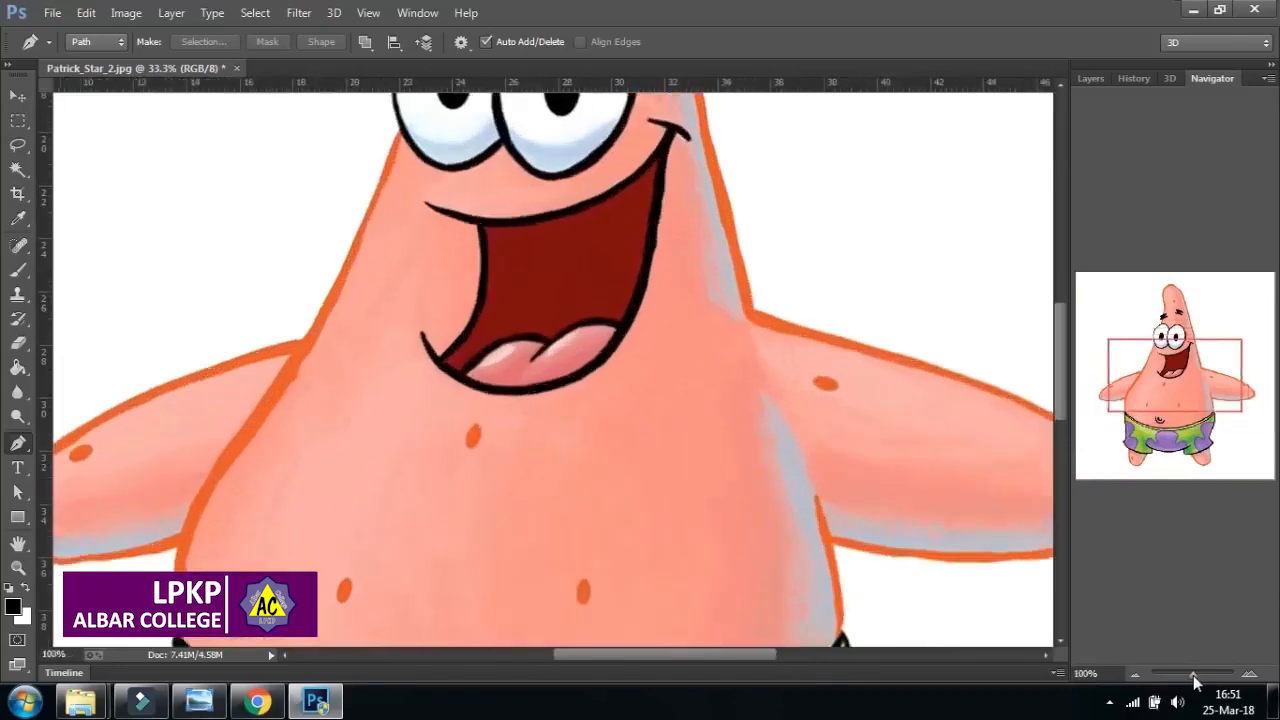
pyautogui.moveTo(479, 294); pyautogui.dragTo(557, 463)
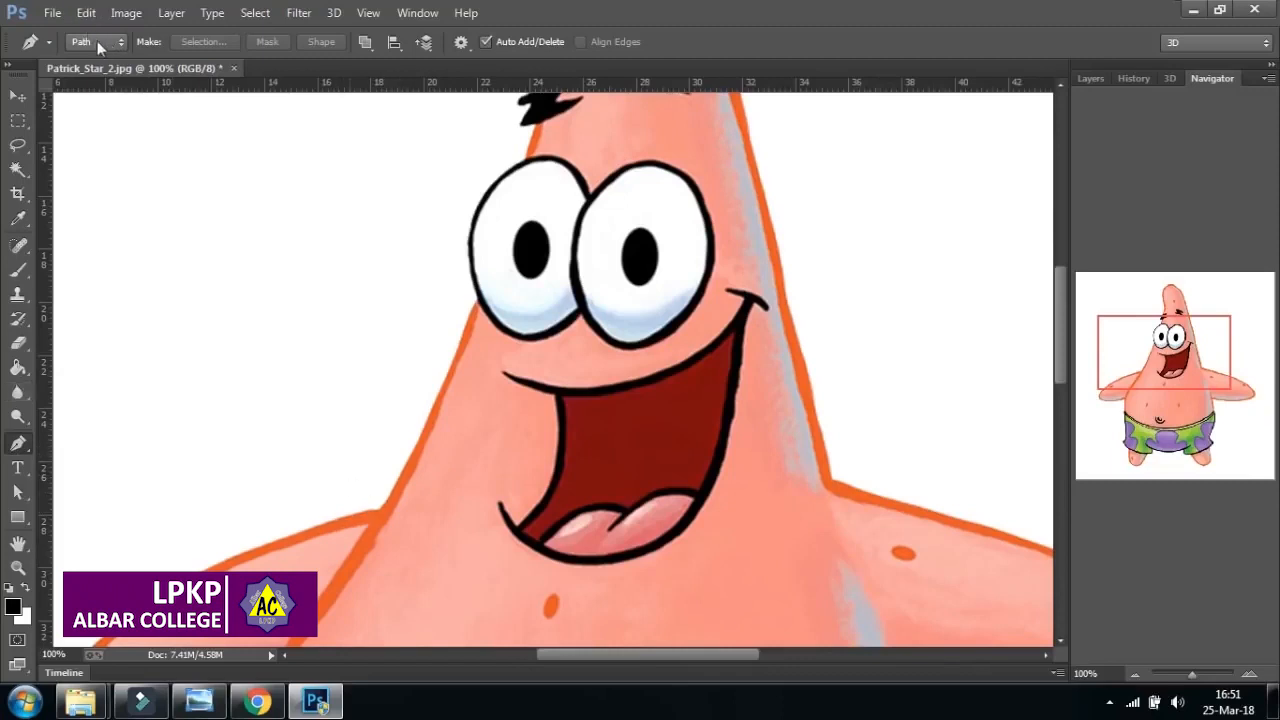
pyautogui.click(377, 511)
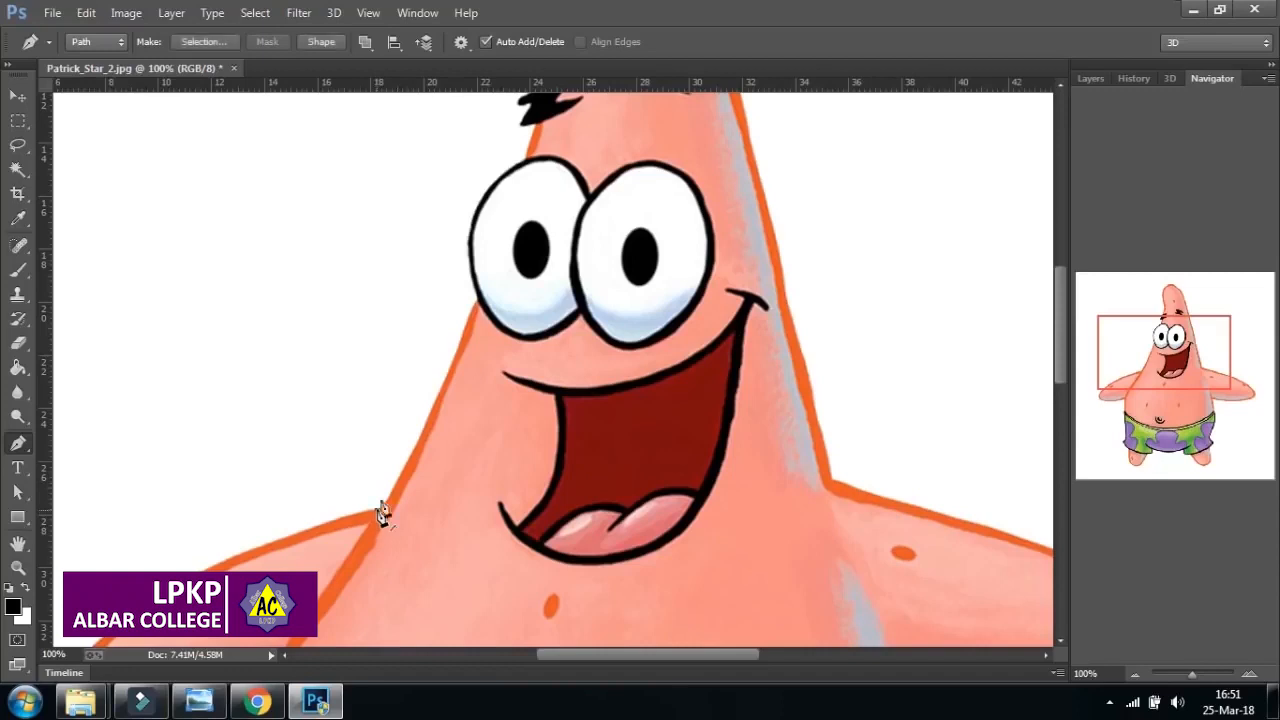
pyautogui.click(474, 301)
pyautogui.click(525, 159)
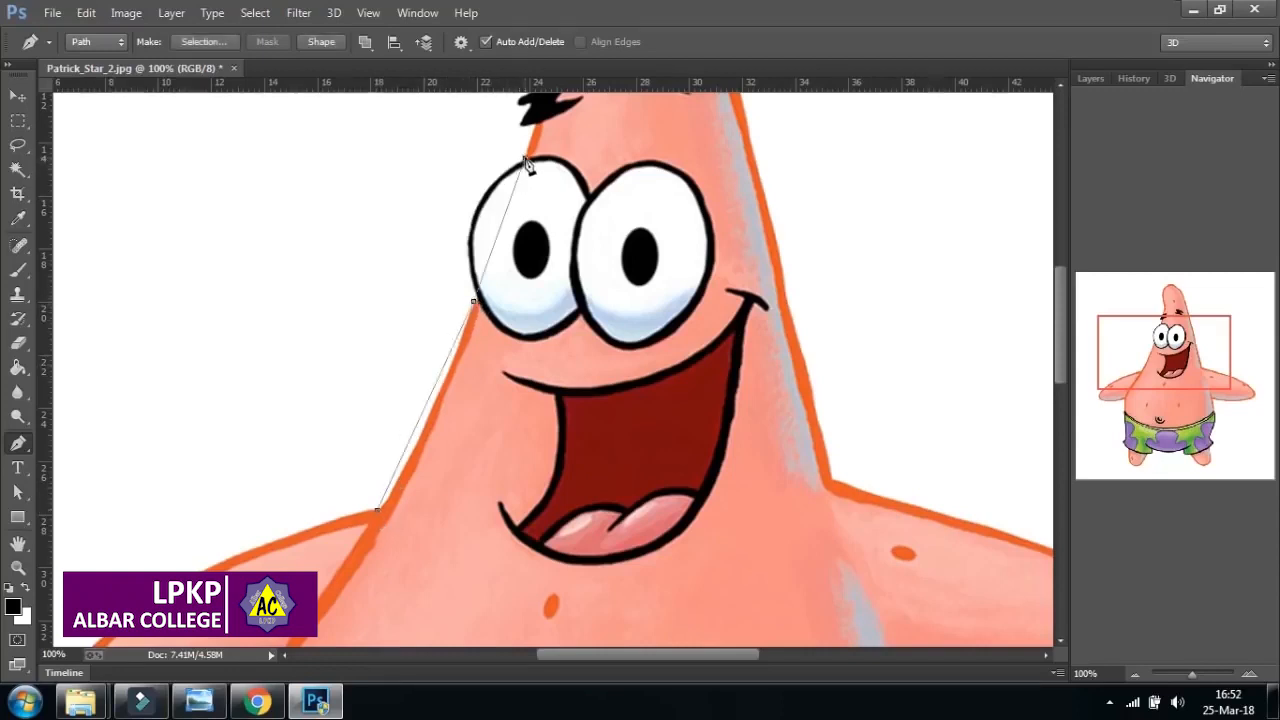
# - Continue the path around the left eyebrow, over the head's tip and down the right side to the right armpit
pyautogui.moveTo(528, 165); pyautogui.dragTo(491, 398)
pyautogui.click(492, 379)
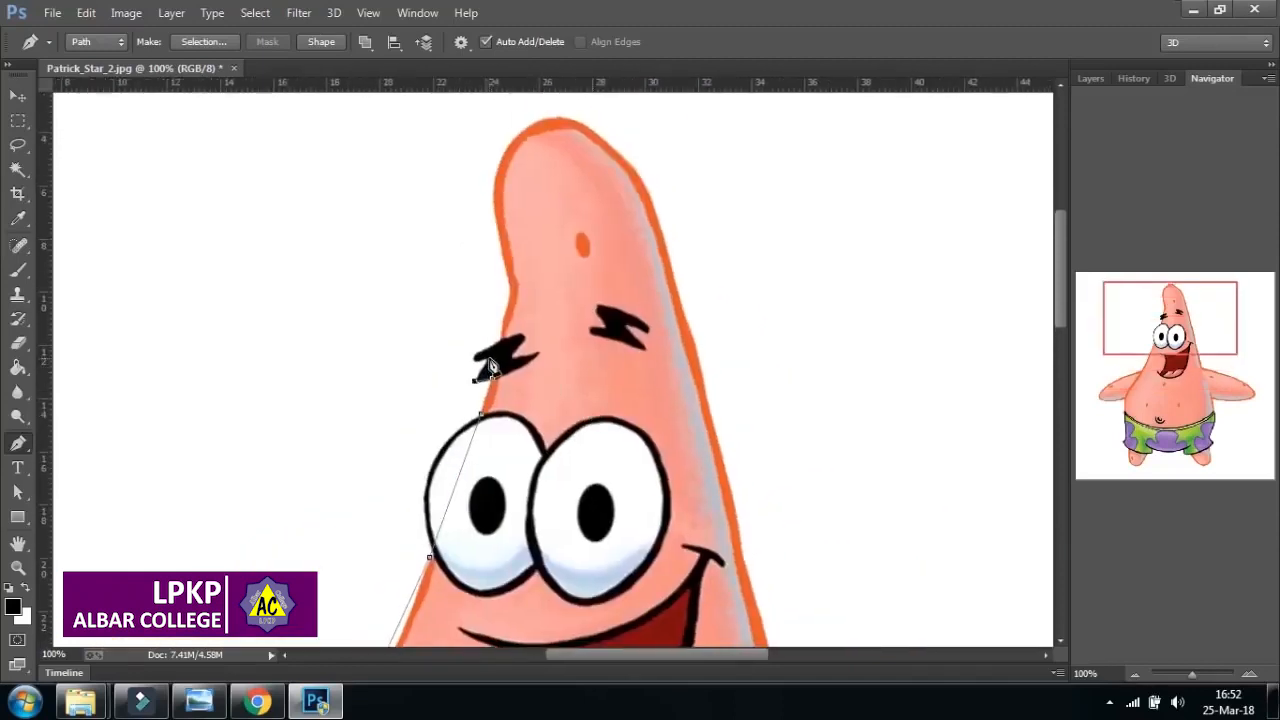
pyautogui.click(500, 338)
pyautogui.click(508, 293)
pyautogui.moveTo(694, 408); pyautogui.dragTo(586, 294)
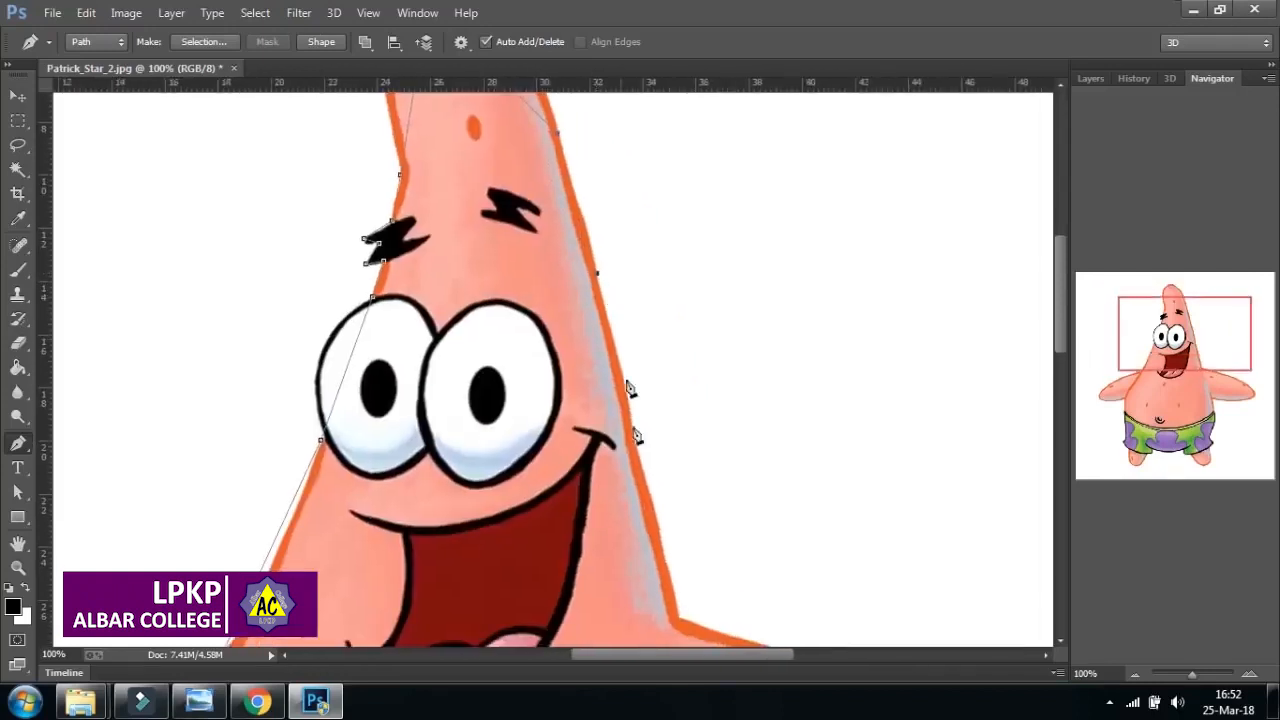
pyautogui.moveTo(641, 474); pyautogui.dragTo(589, 354)
pyautogui.click(629, 499)
# - Place path points at the right arm's tip and where its underside meets the body
pyautogui.moveTo(717, 552); pyautogui.dragTo(655, 383)
pyautogui.click(843, 361)
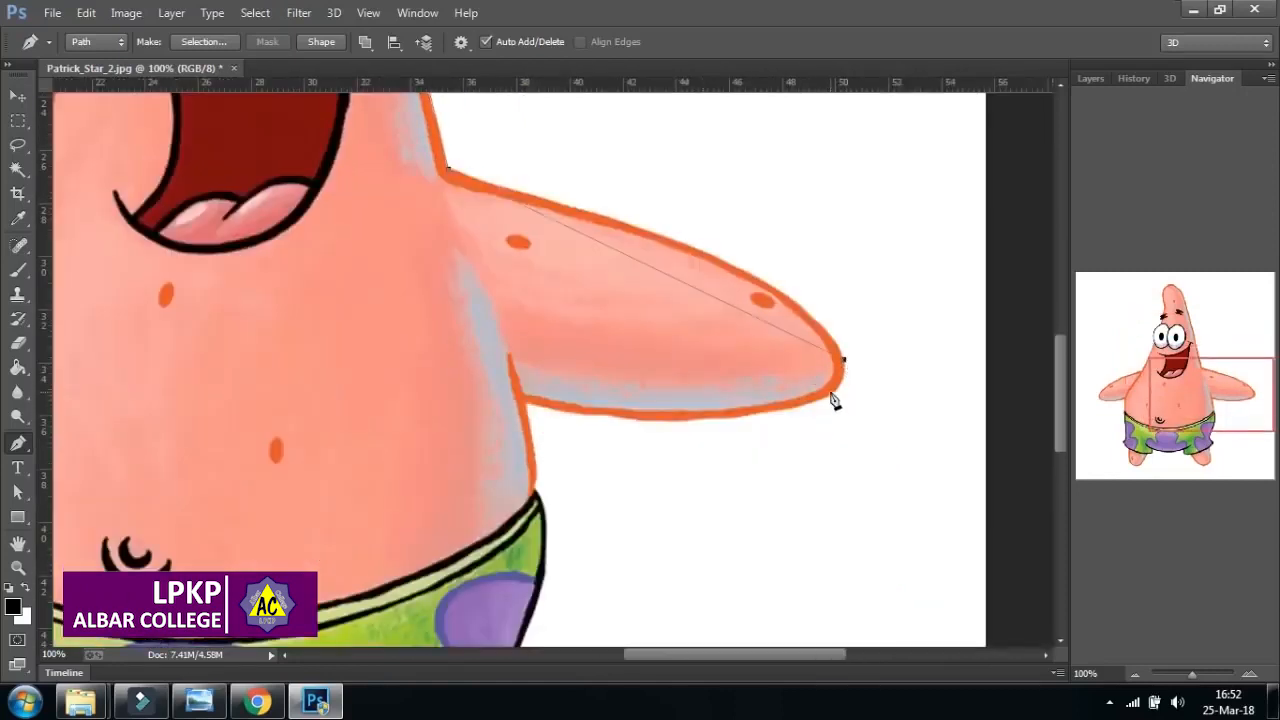
pyautogui.click(523, 404)
# - Continue the path down the right side of the shorts and around the right leg to the shorts' hem
pyautogui.scroll(-5, 594, 474)
pyautogui.click(510, 447)
pyautogui.click(540, 480)
pyautogui.click(511, 521)
pyautogui.moveTo(526, 591); pyautogui.dragTo(571, 429)
pyautogui.click(572, 451)
pyautogui.click(494, 490)
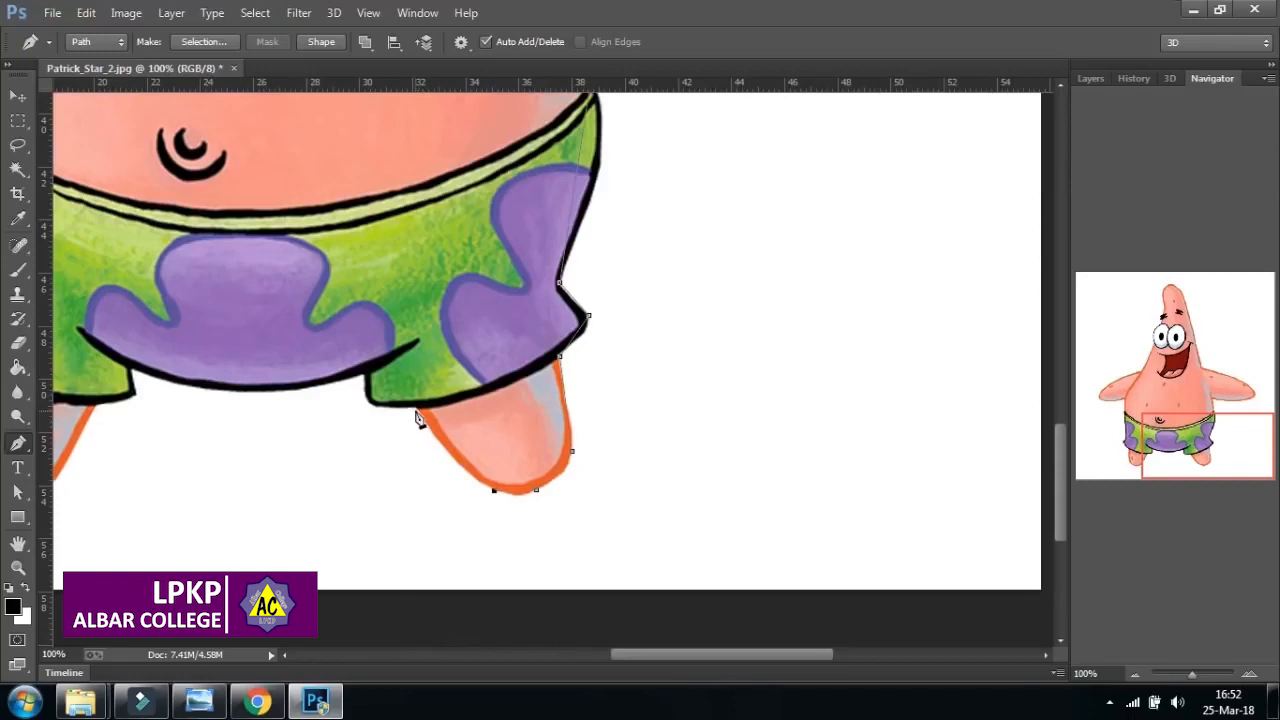
pyautogui.moveTo(418, 404); pyautogui.dragTo(625, 459)
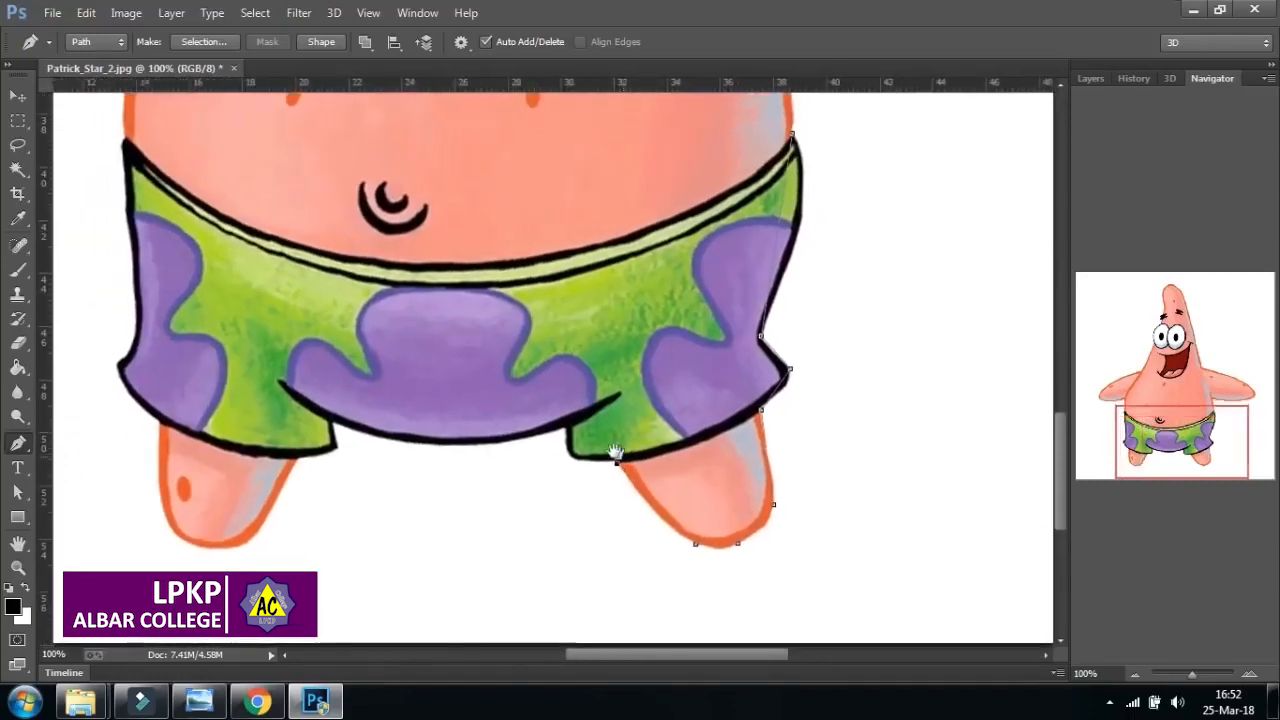
# - Carry the path between the two legs along the shorts' lower edge and around the left leg
pyautogui.click(566, 428)
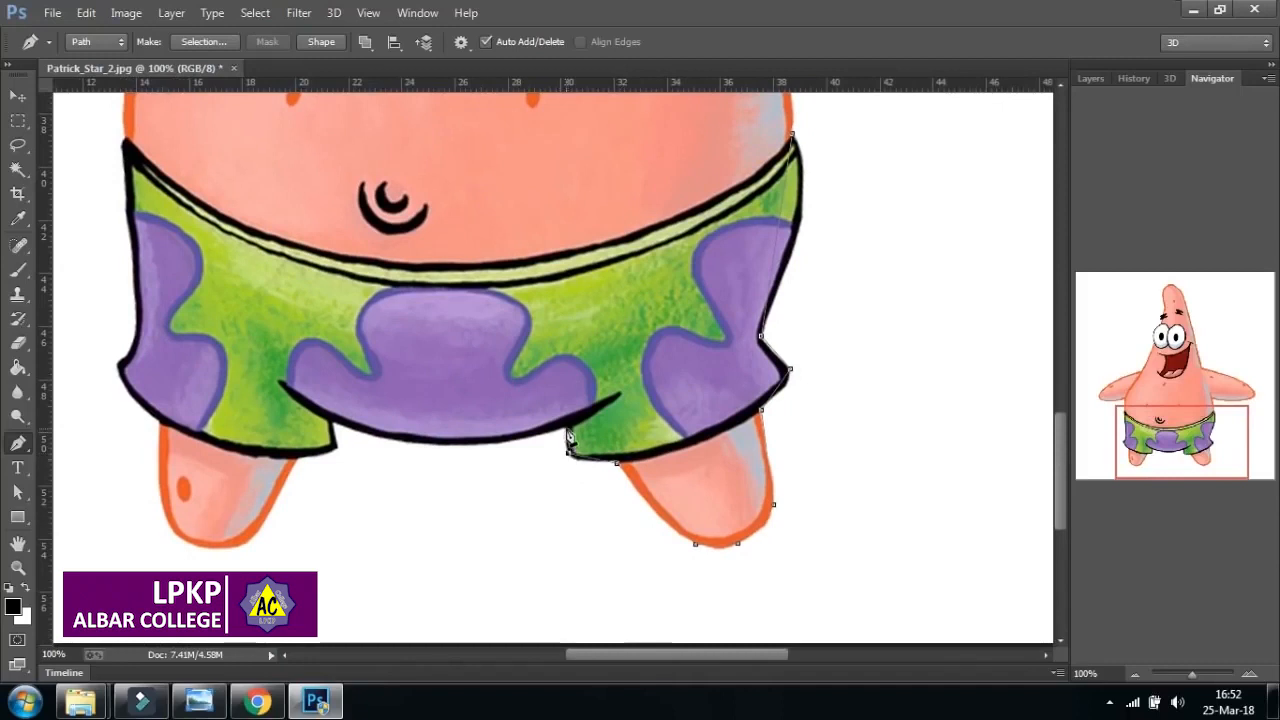
pyautogui.click(334, 424)
pyautogui.click(334, 447)
pyautogui.click(296, 459)
pyautogui.click(240, 545)
pyautogui.click(168, 522)
# - Trace up the left side of the shorts and around the left arm, closing the path at the starting armpit
pyautogui.click(134, 296)
pyautogui.moveTo(220, 236); pyautogui.dragTo(410, 468)
pyautogui.click(310, 380)
pyautogui.click(127, 282)
pyautogui.moveTo(252, 170); pyautogui.dragTo(288, 306)
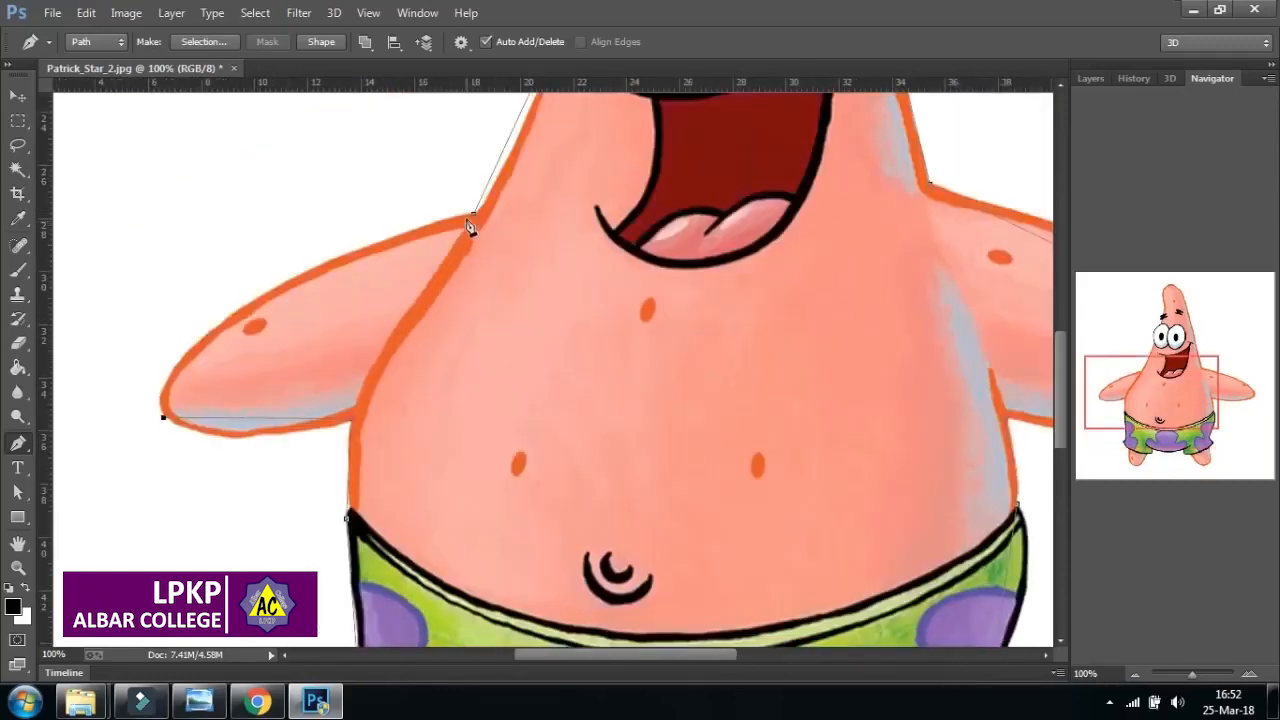
pyautogui.click(181, 357)
# - Add an anchor point on the left arm's upper path segment and curve it to follow the arm's edge
pyautogui.rightClick(19, 443)
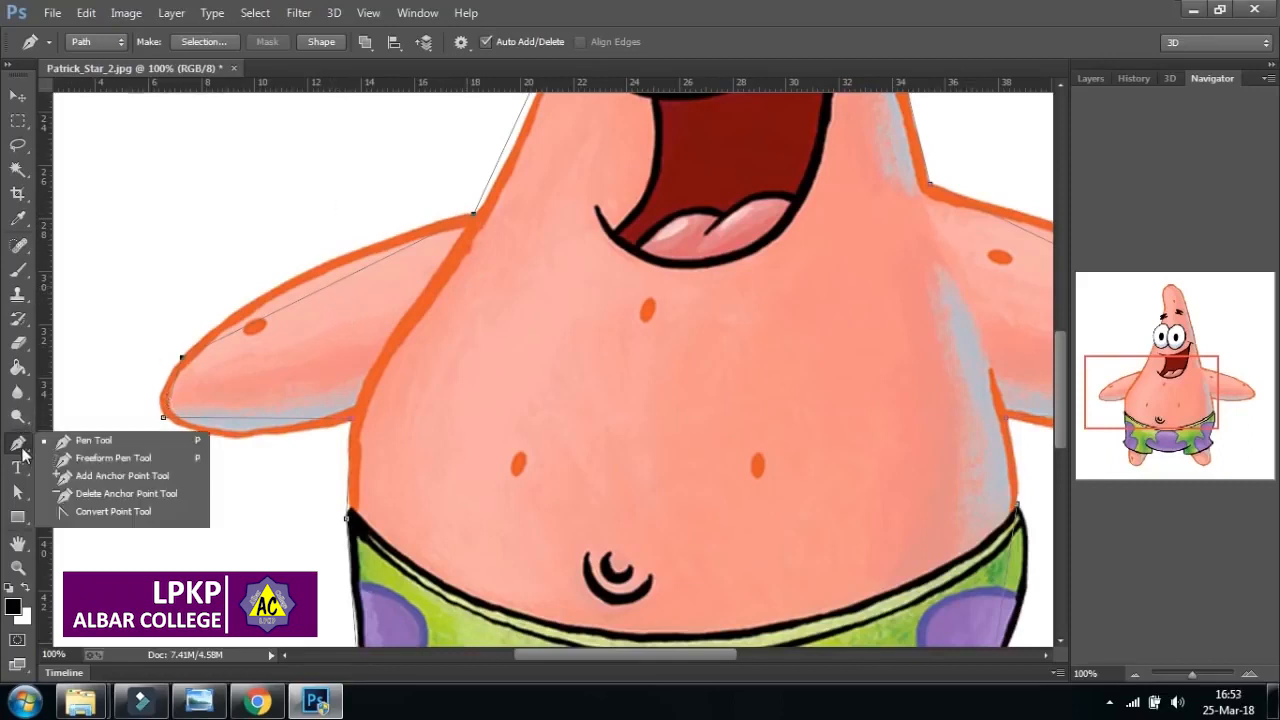
pyautogui.click(116, 476)
pyautogui.click(313, 294)
pyautogui.moveTo(313, 296); pyautogui.dragTo(333, 272)
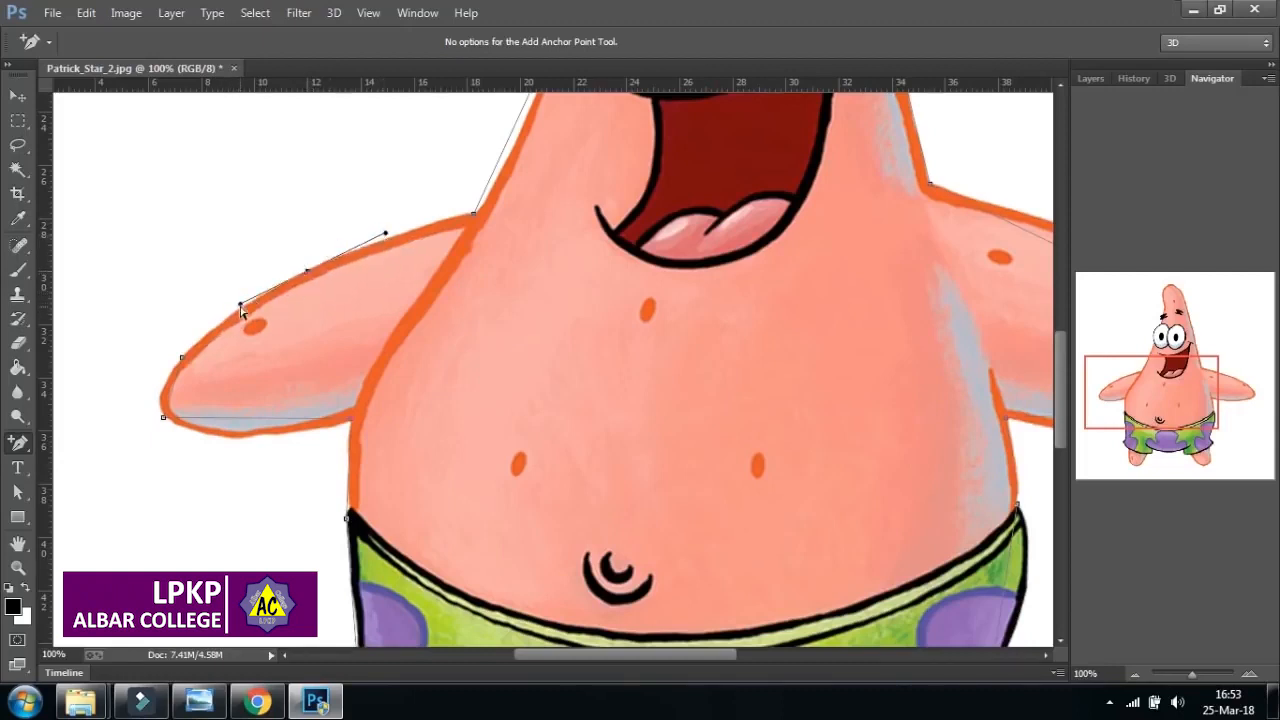
pyautogui.moveTo(241, 309); pyautogui.dragTo(239, 304)
# - Fine-tune the direction handle of the left arm's new anchor point with the Direct Selection tool
pyautogui.click(18, 491)
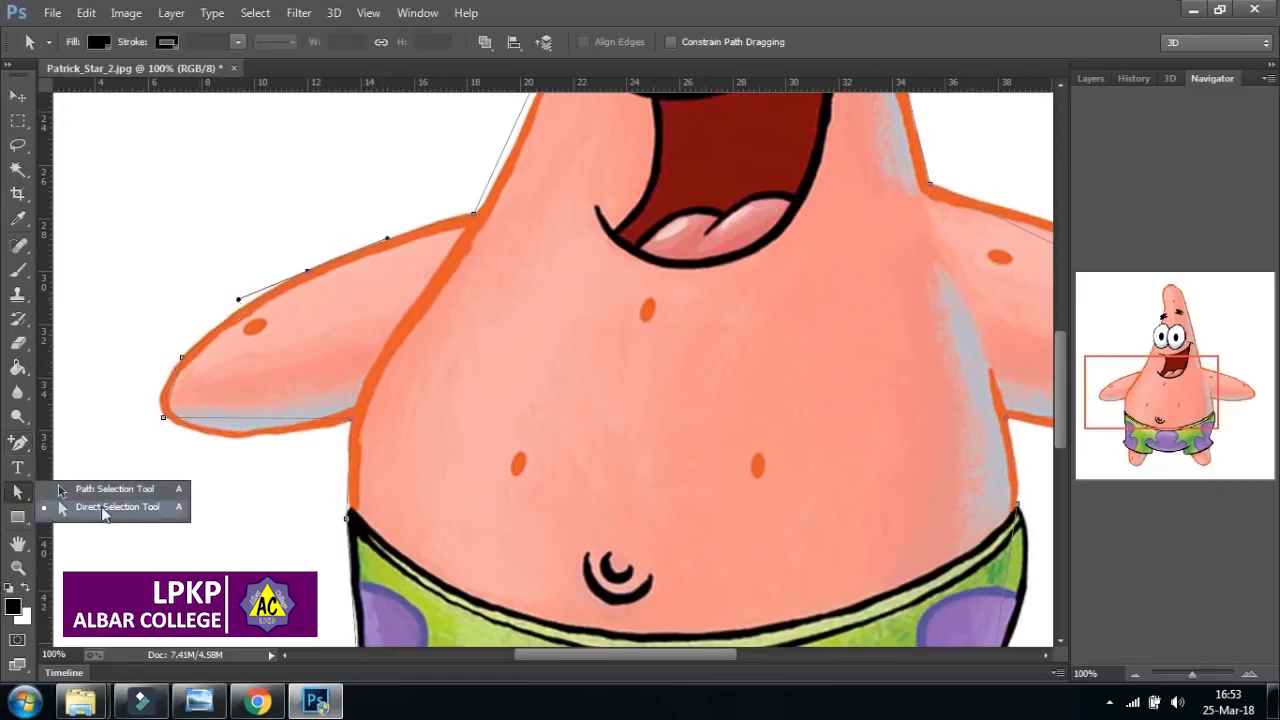
pyautogui.click(103, 509)
pyautogui.moveTo(385, 238); pyautogui.dragTo(387, 232)
# - Try moving the whole path with the Path Selection tool
pyautogui.click(17, 492)
pyautogui.click(112, 489)
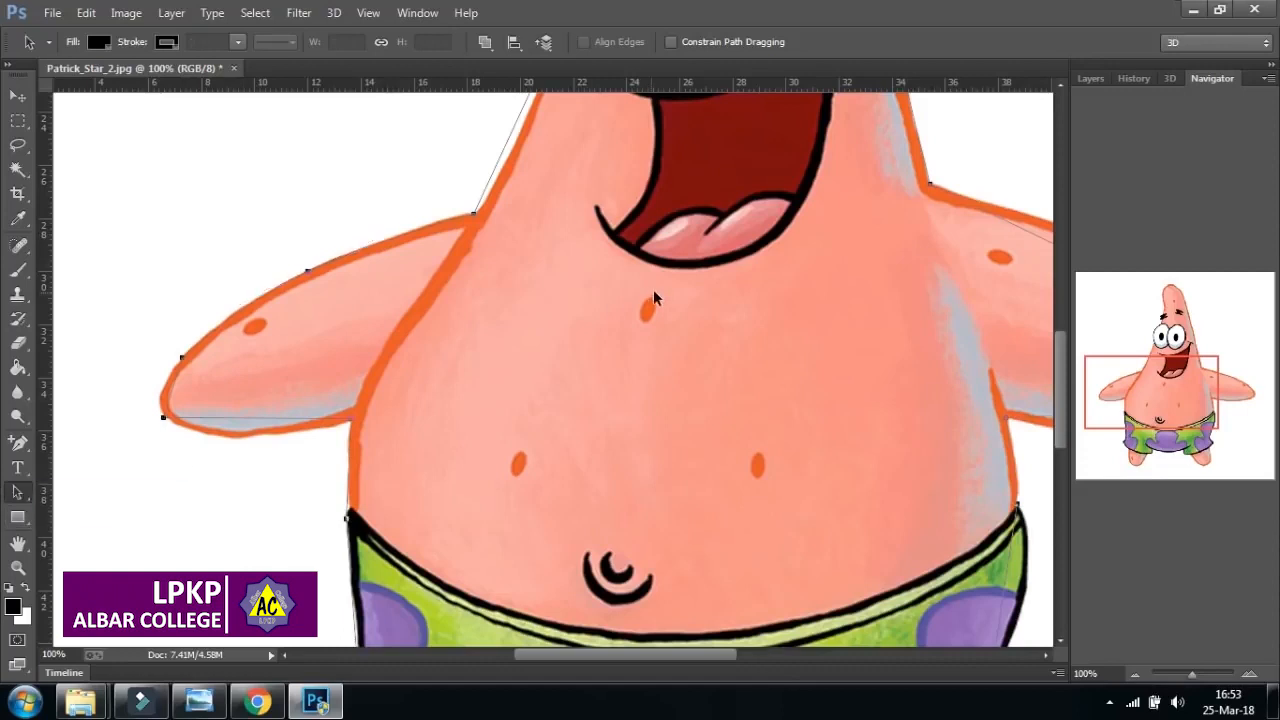
pyautogui.moveTo(650, 289)
pyautogui.mouseDown()
pyautogui.moveTo(626, 280)
pyautogui.moveTo(651, 297)
pyautogui.moveTo(573, 302)
pyautogui.moveTo(629, 303)
pyautogui.mouseUp()
pyautogui.click(17, 492)
pyautogui.click(86, 491)
pyautogui.moveTo(546, 303); pyautogui.dragTo(587, 288)
# - Add an anchor point to the path between the left armpit and left eye, bending the segment onto the body outline
pyautogui.moveTo(661, 227); pyautogui.dragTo(615, 477)
pyautogui.moveTo(675, 385); pyautogui.dragTo(667, 407)
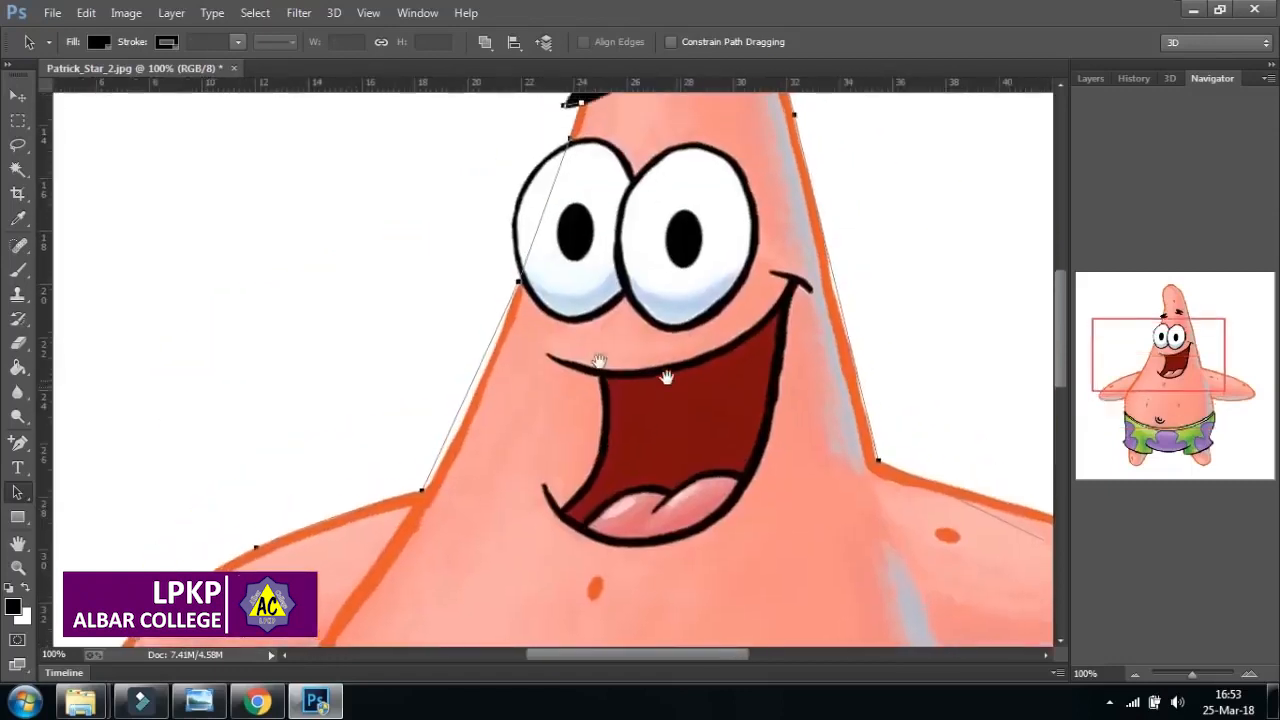
pyautogui.click(17, 446)
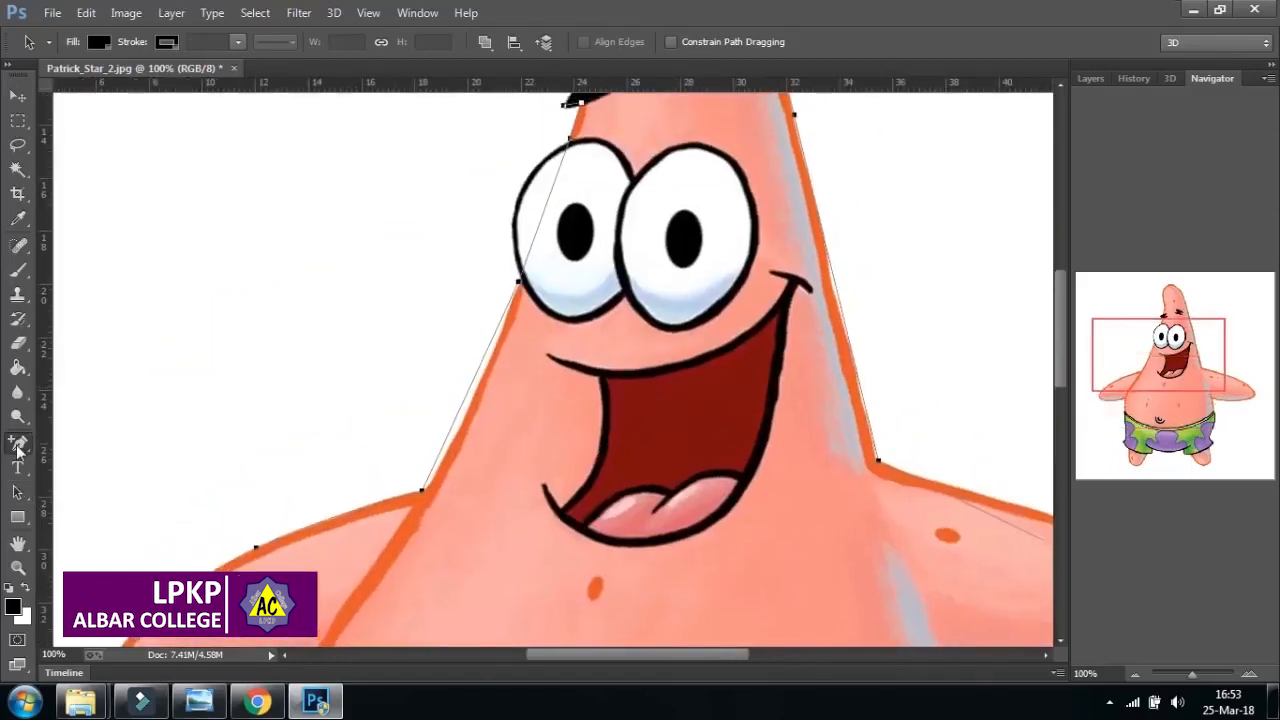
pyautogui.click(479, 387)
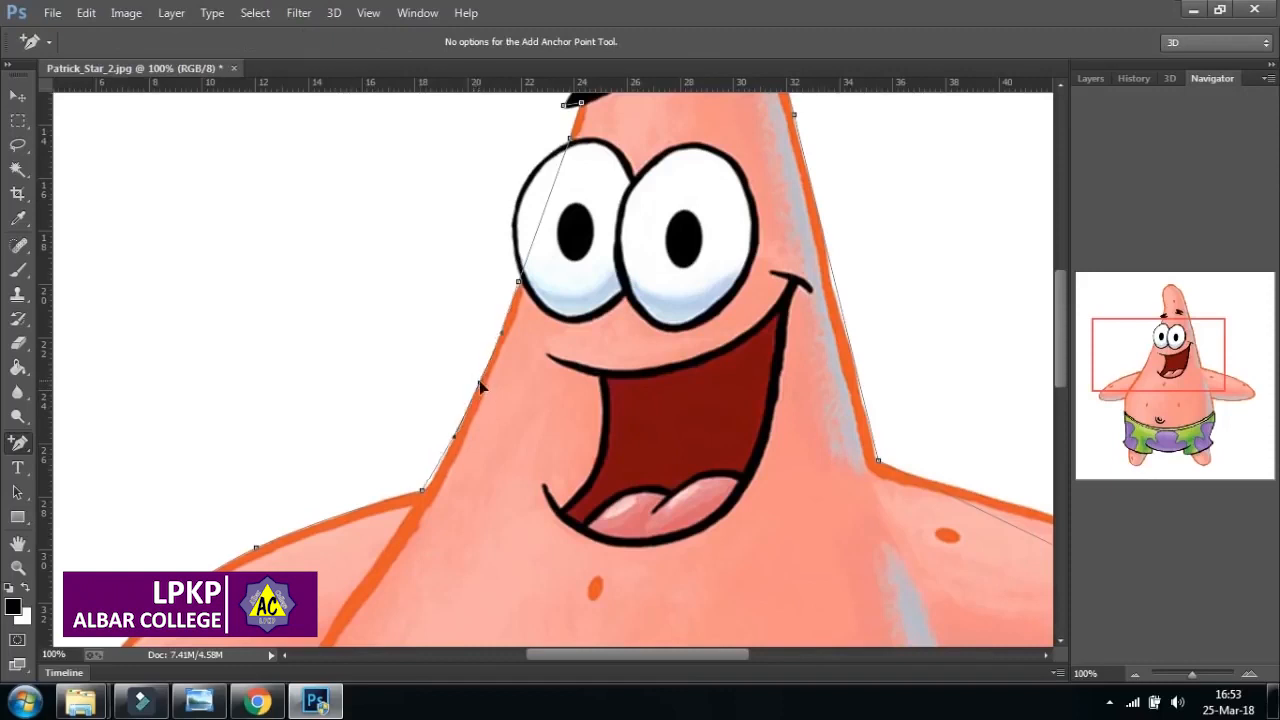
pyautogui.moveTo(548, 271); pyautogui.dragTo(533, 419)
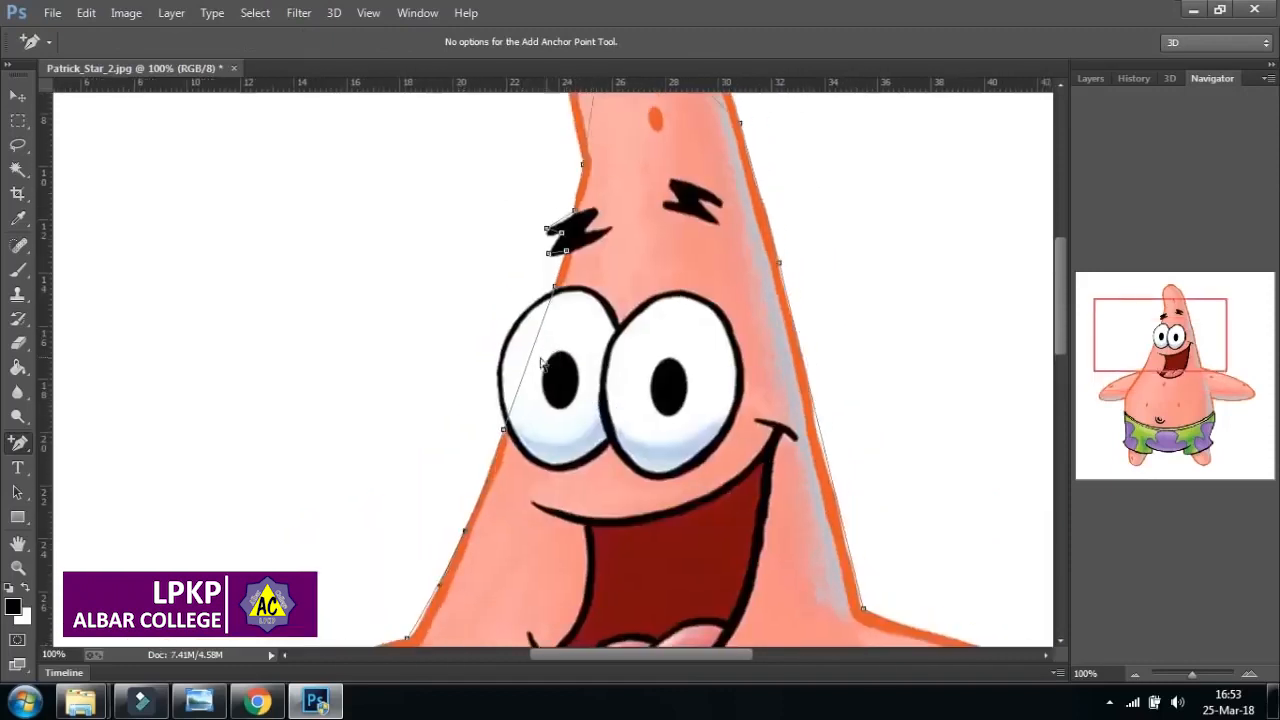
# - Add anchor points that curve the path around the left eye's outer edge and the left side of the head
pyautogui.moveTo(529, 368); pyautogui.dragTo(489, 376)
pyautogui.moveTo(518, 311); pyautogui.dragTo(515, 307)
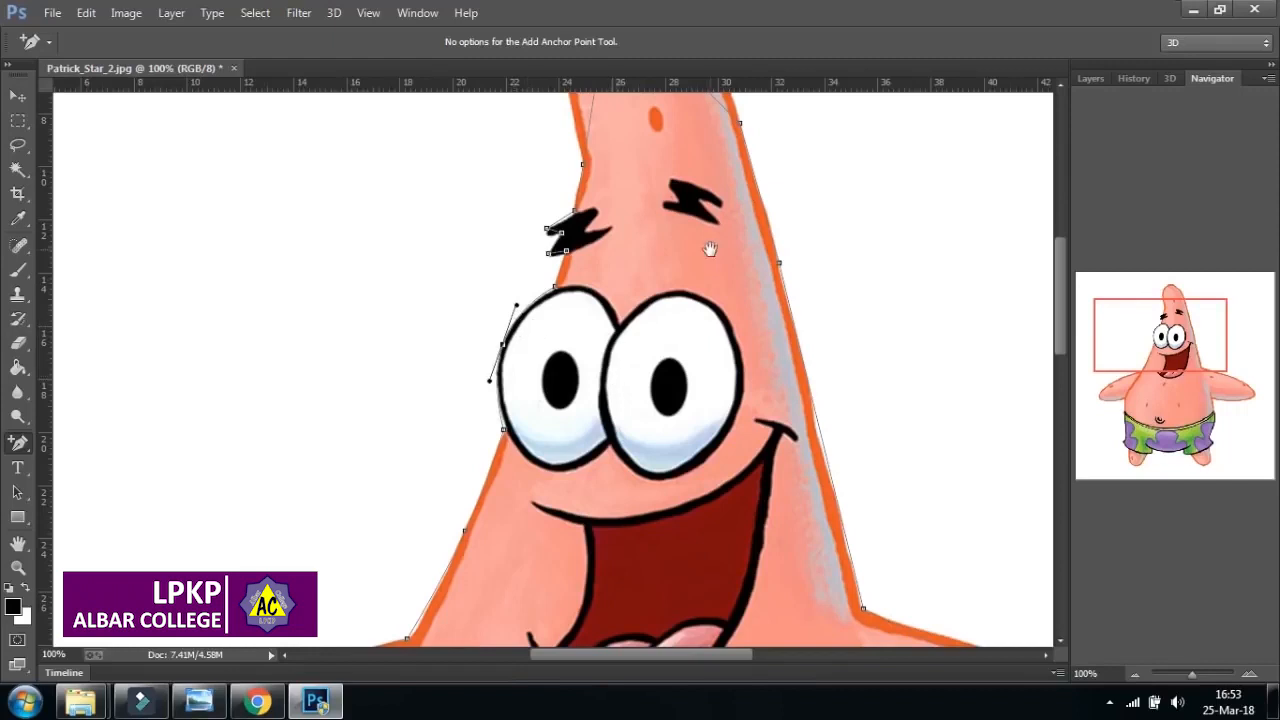
pyautogui.moveTo(709, 249); pyautogui.dragTo(682, 370)
pyautogui.click(573, 281)
pyautogui.moveTo(572, 281); pyautogui.dragTo(545, 258)
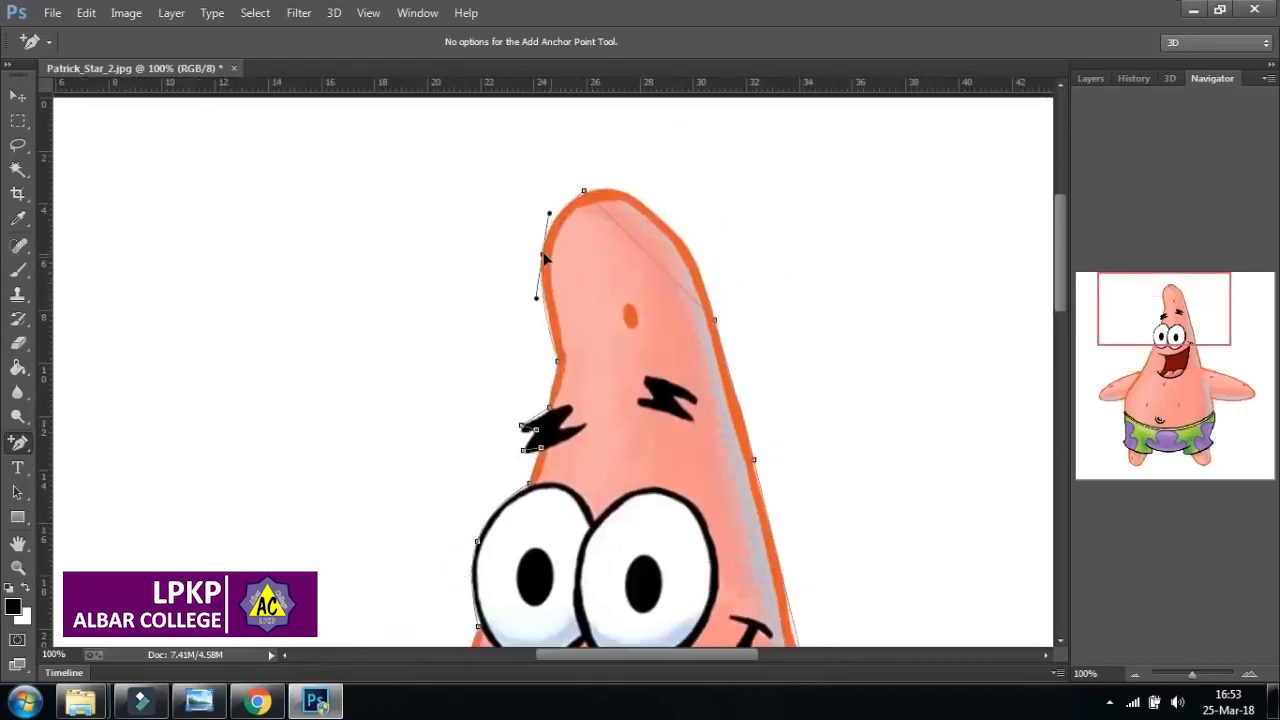
# - Add anchor points that bend the path around the head's upper right edge and along the right side of the face
pyautogui.moveTo(640, 248); pyautogui.dragTo(652, 233)
pyautogui.moveTo(745, 632); pyautogui.dragTo(520, 191)
pyautogui.moveTo(648, 374); pyautogui.dragTo(691, 429)
pyautogui.click(611, 247)
pyautogui.moveTo(611, 246); pyautogui.dragTo(606, 246)
# - Add an anchor point on the right arm's upper segment and adjust its direction handle to follow the arm's edge
pyautogui.moveTo(722, 455); pyautogui.dragTo(634, 334)
pyautogui.click(760, 397)
pyautogui.moveTo(760, 397); pyautogui.dragTo(795, 380)
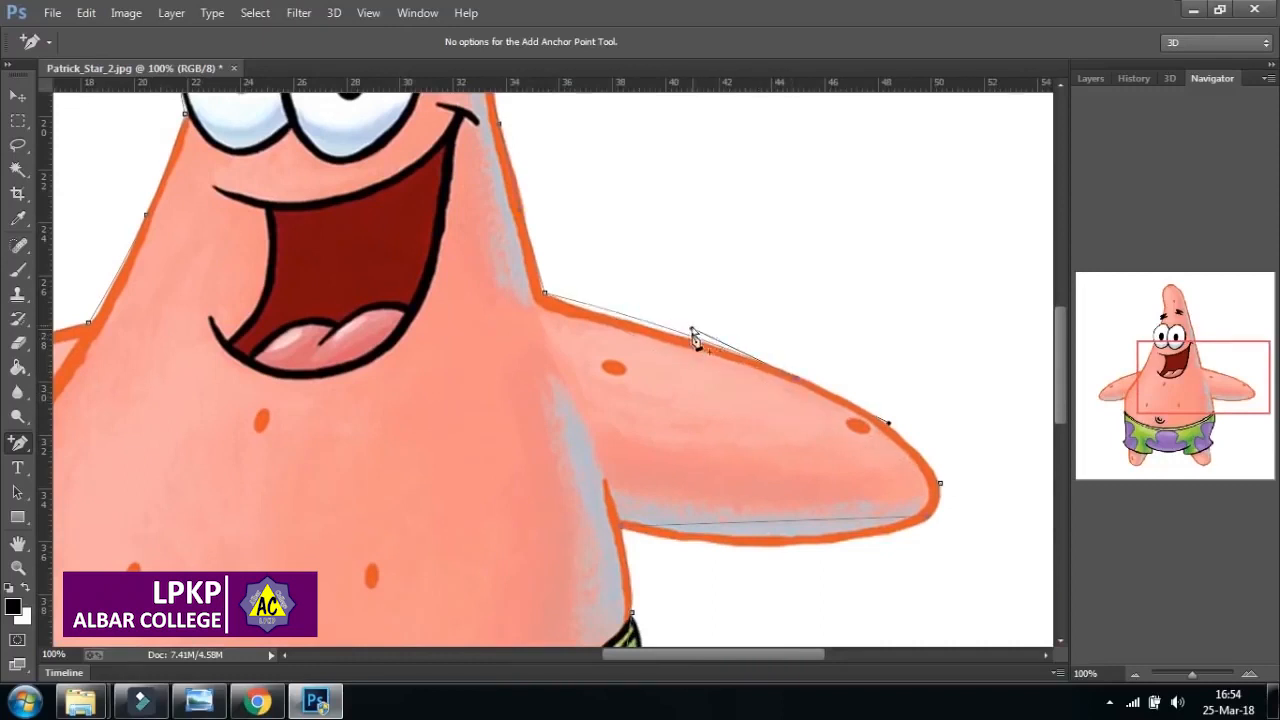
pyautogui.moveTo(691, 331); pyautogui.dragTo(691, 335)
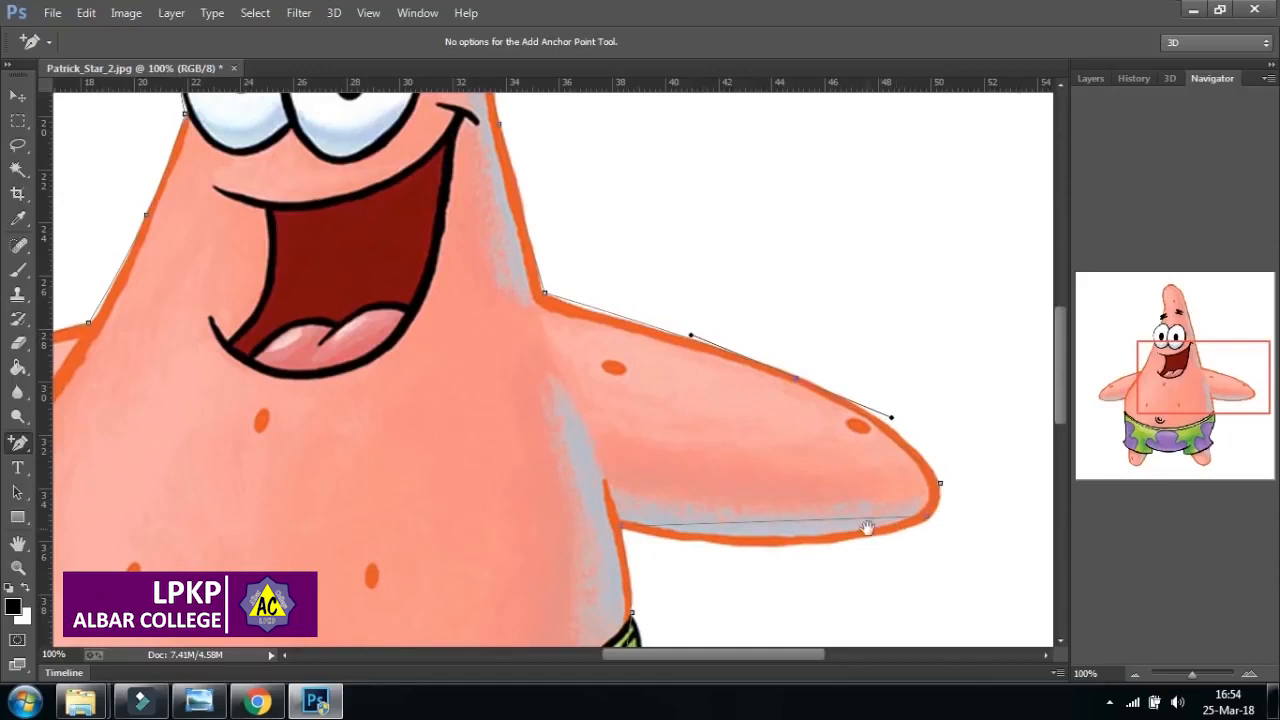
# - Add an anchor point on the right arm's lower segment and pull it down onto the arm's outline
pyautogui.moveTo(866, 529); pyautogui.dragTo(826, 409)
pyautogui.click(728, 402)
pyautogui.moveTo(729, 404); pyautogui.dragTo(733, 428)
# - Add an anchor point on the shorts' upper right edge, pull it outward and adjust its direction handle to the outline
pyautogui.moveTo(686, 513); pyautogui.dragTo(727, 351)
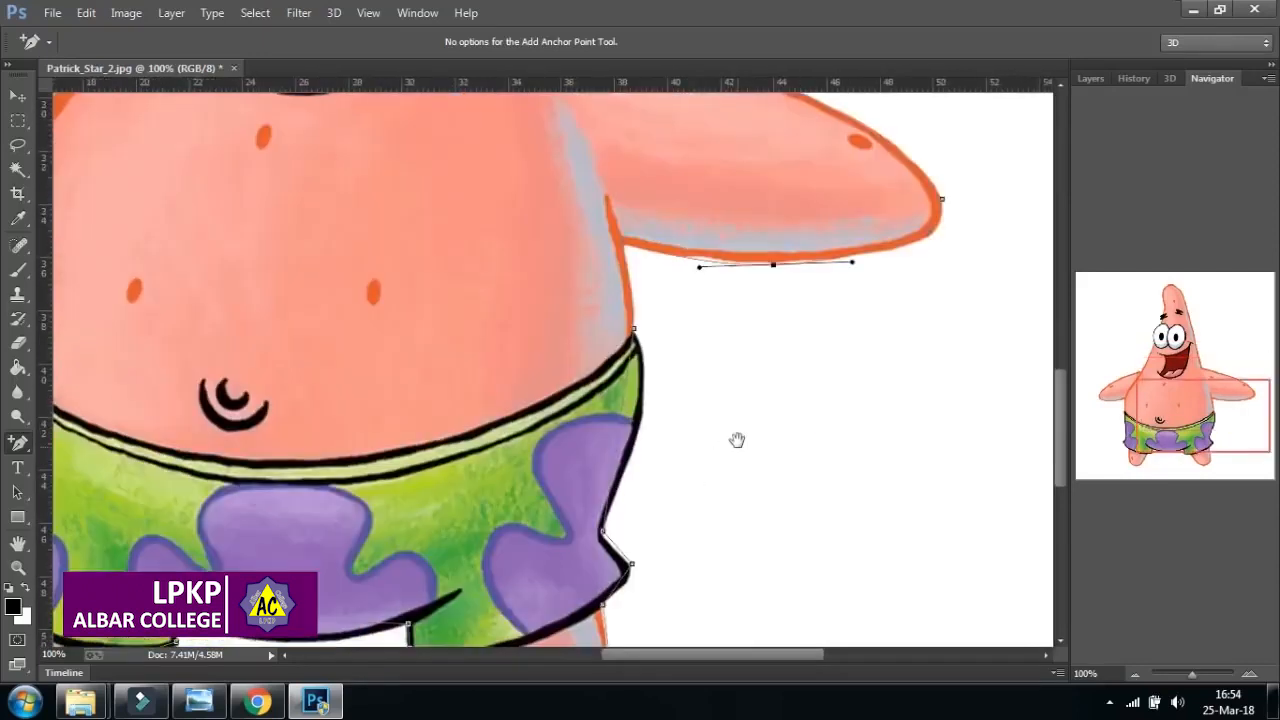
pyautogui.moveTo(737, 441); pyautogui.dragTo(737, 422)
pyautogui.click(618, 410)
pyautogui.moveTo(618, 420); pyautogui.dragTo(643, 402)
pyautogui.moveTo(683, 508); pyautogui.dragTo(720, 374)
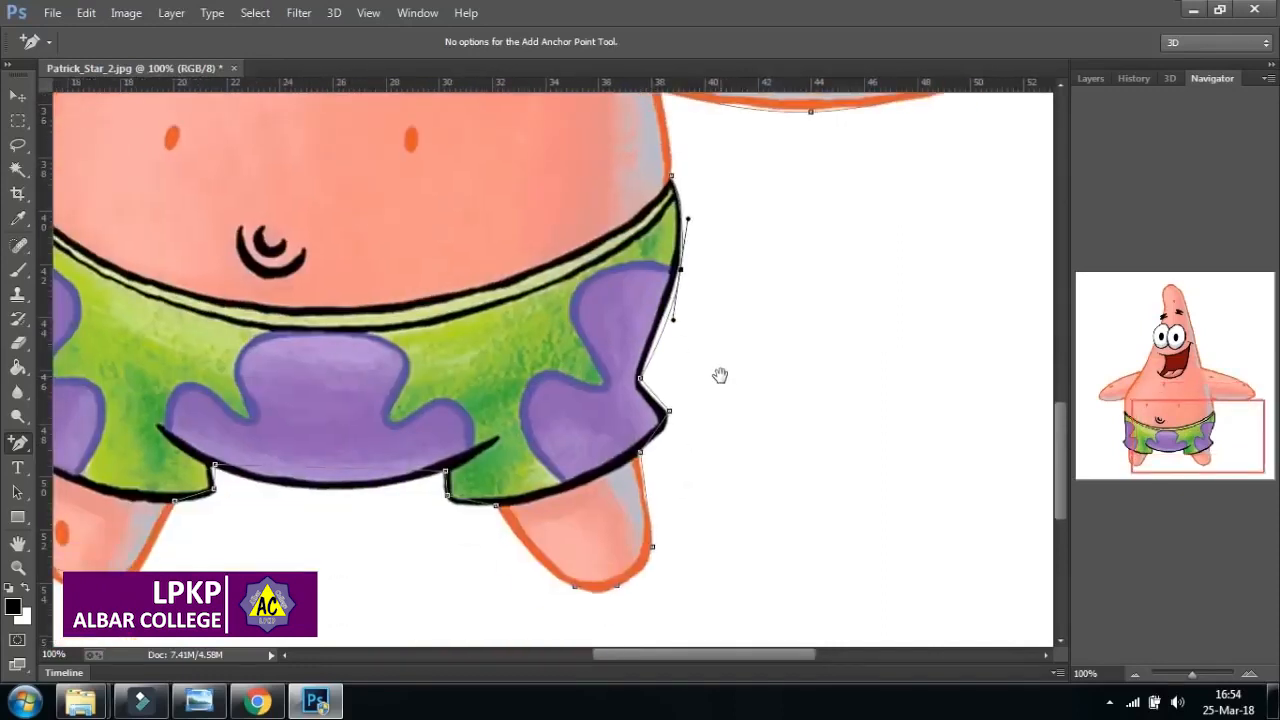
pyautogui.click(668, 318)
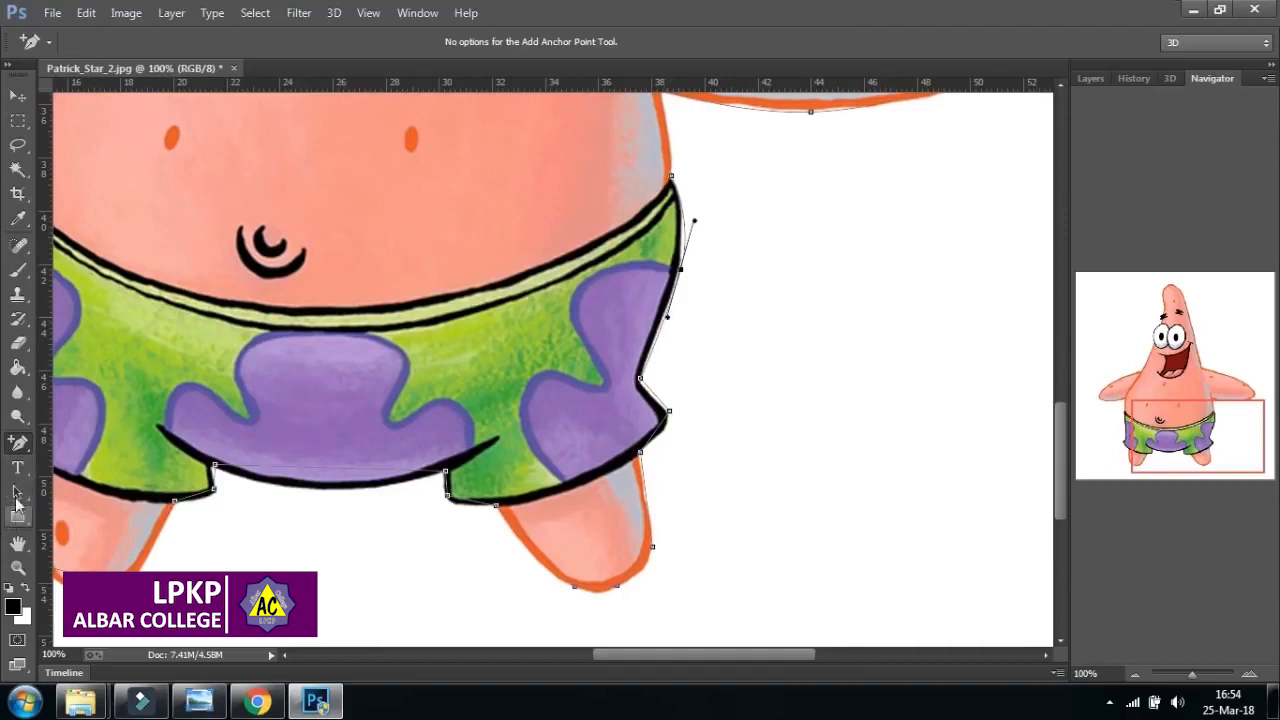
# - Reselect the anchor point on the shorts' right edge with the Direct Selection tool and fine-tune its direction handles
pyautogui.rightClick(18, 442)
pyautogui.click(89, 476)
pyautogui.click(18, 498)
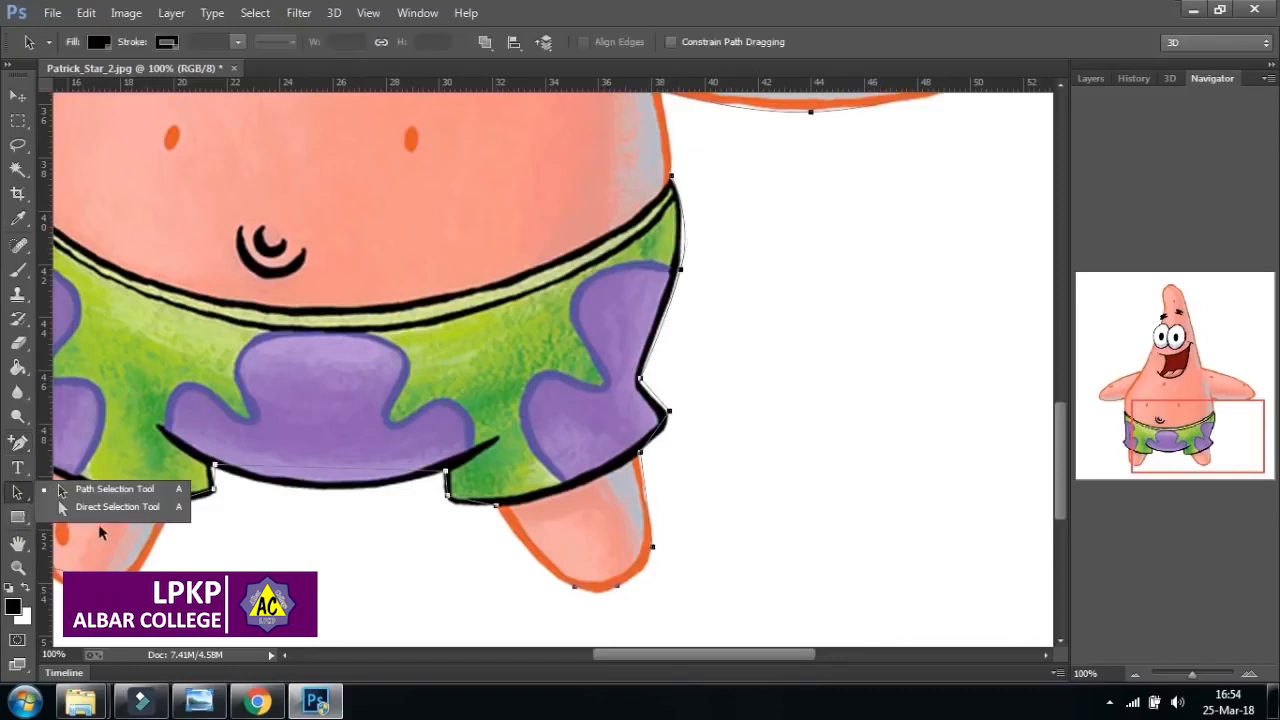
pyautogui.click(111, 496)
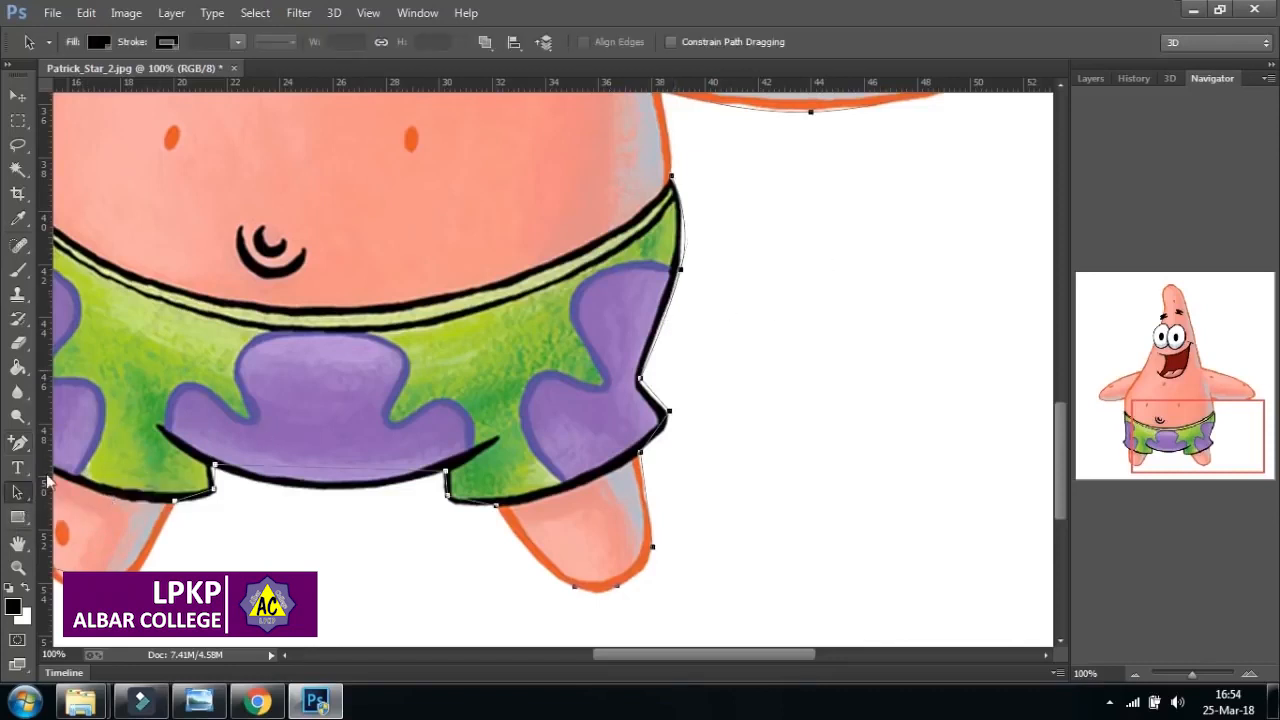
pyautogui.rightClick(17, 496)
pyautogui.click(110, 508)
pyautogui.click(681, 277)
# - Add an anchor point with the Add Anchor Point tool just below the notch on the shorts' right edge
pyautogui.click(24, 496)
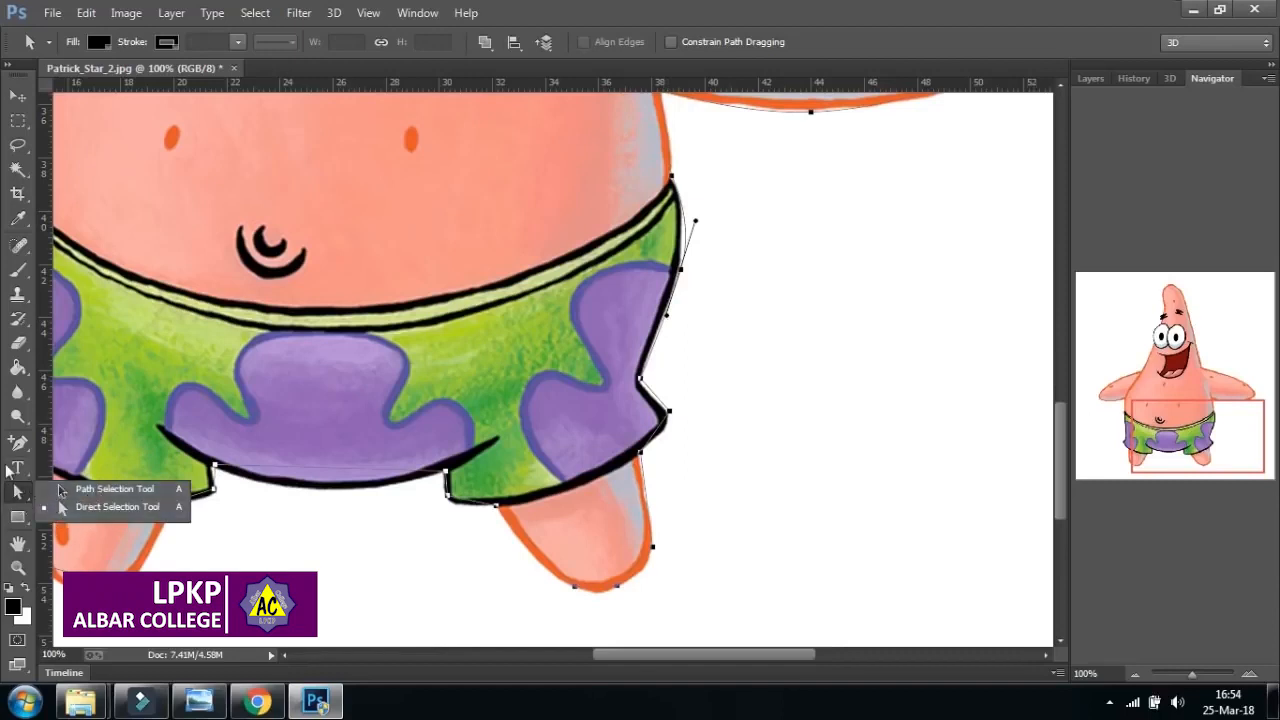
pyautogui.click(17, 442)
pyautogui.click(100, 477)
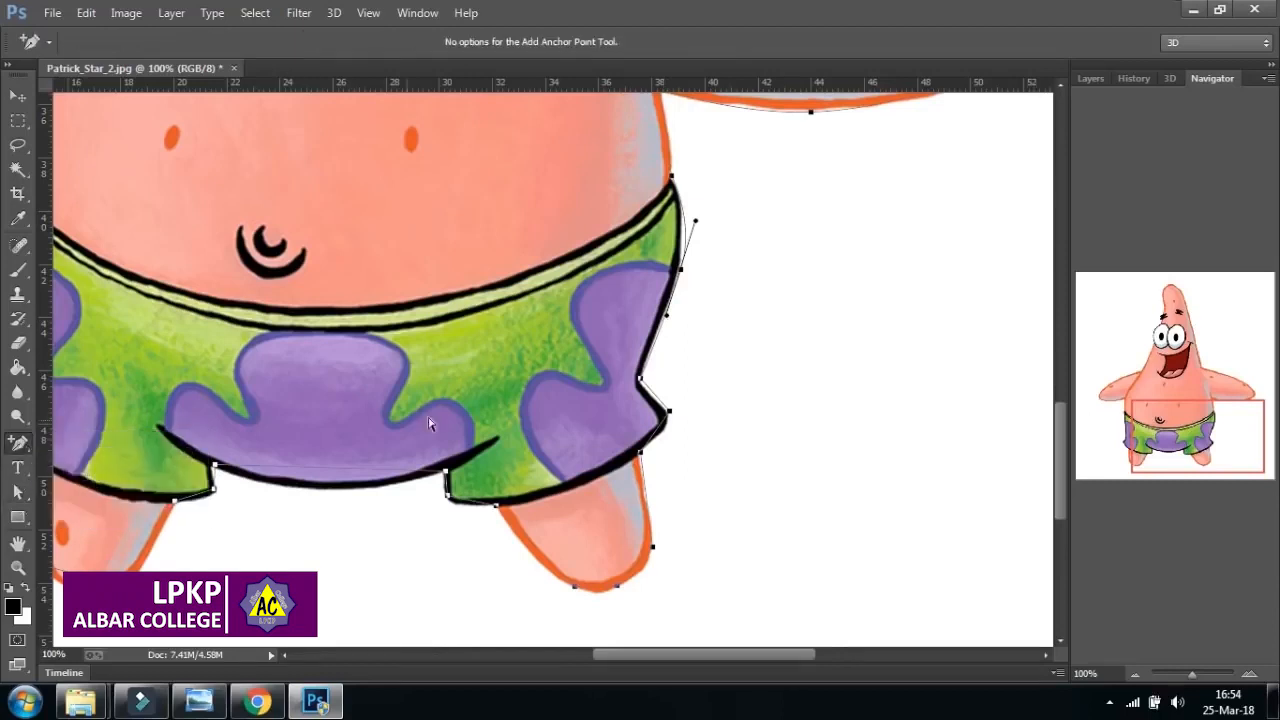
pyautogui.scroll(-2, 514, 368)
pyautogui.click(635, 322)
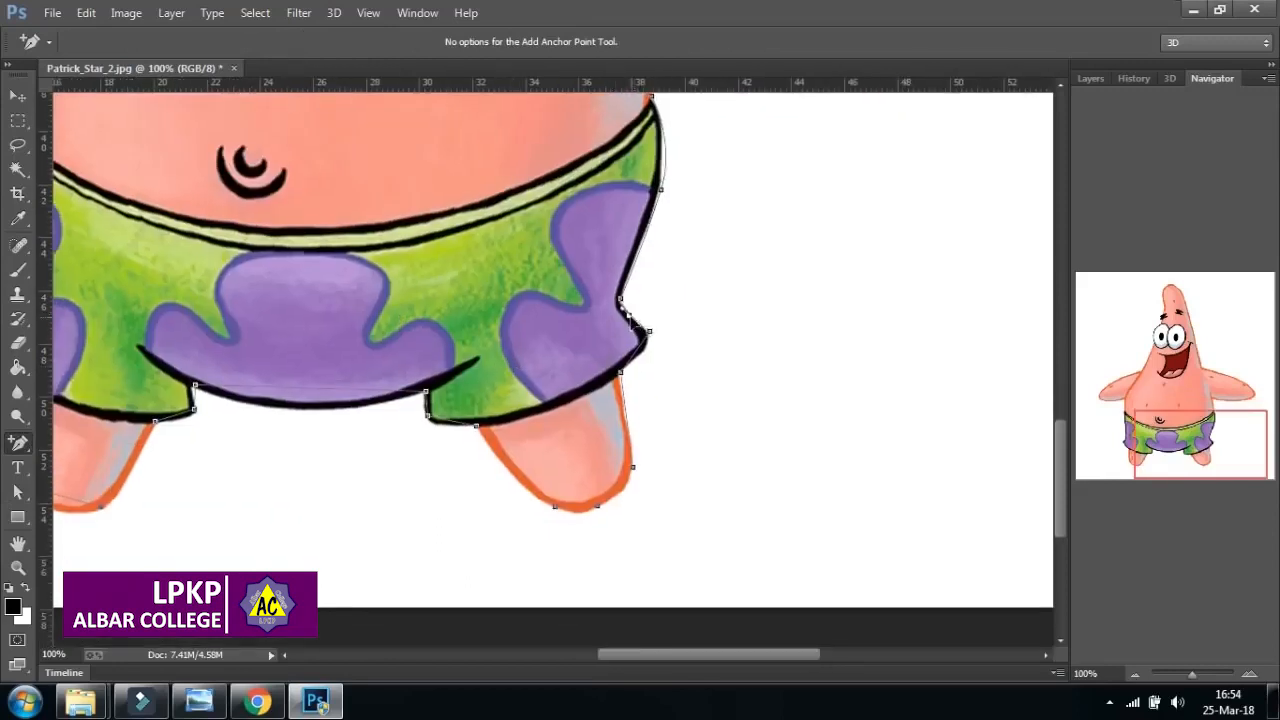
# - Add anchor points that curve the path around the right foot's lower edge and along the shorts' hem between the legs
pyautogui.moveTo(603, 493); pyautogui.dragTo(688, 438)
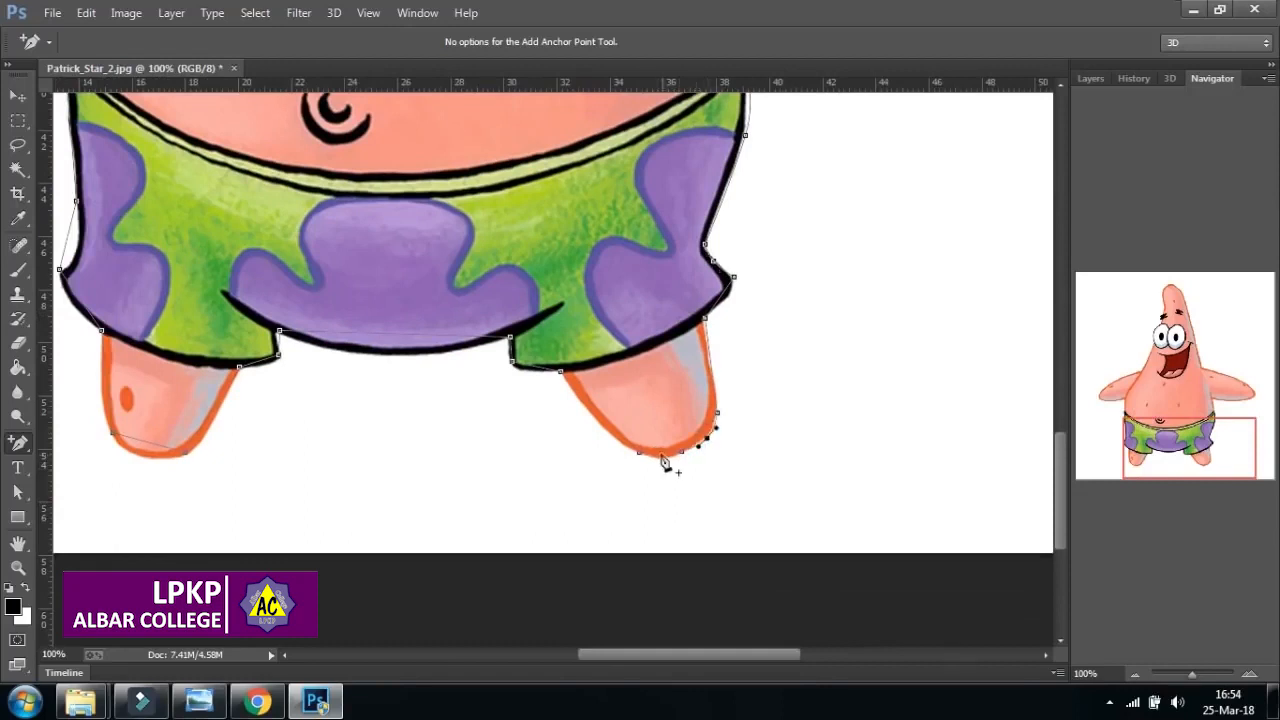
pyautogui.moveTo(595, 381); pyautogui.dragTo(694, 436)
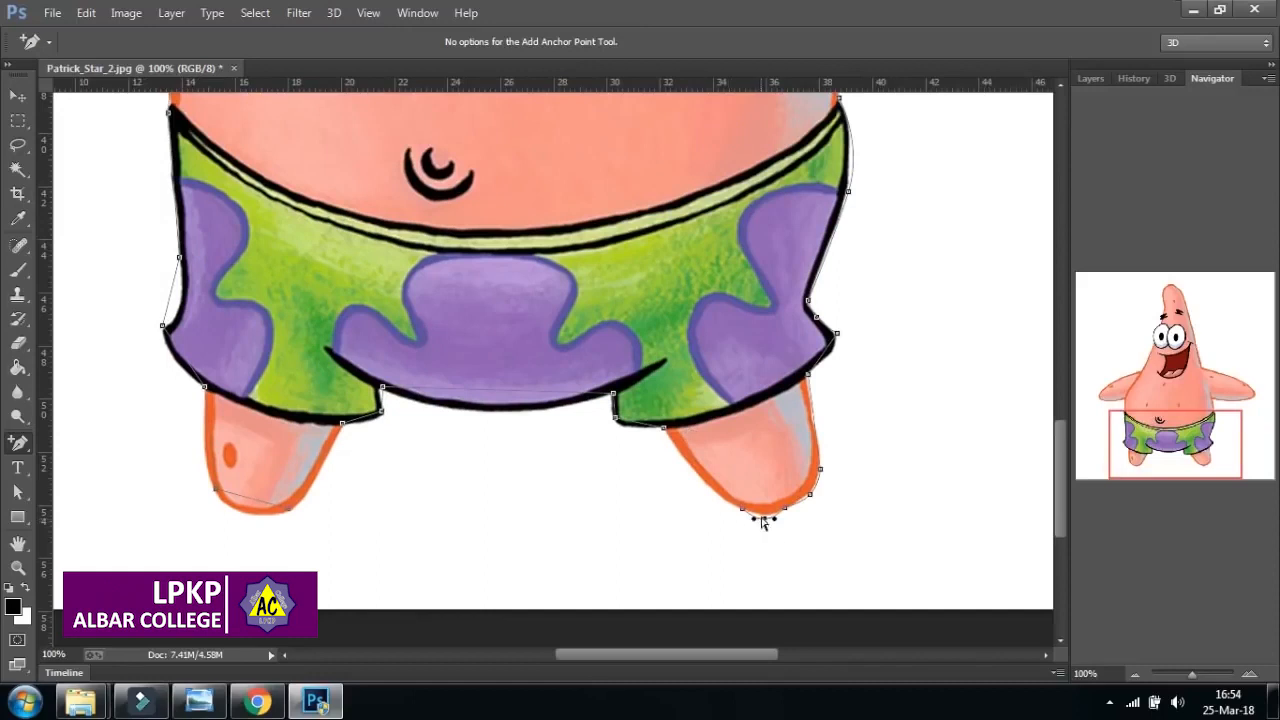
pyautogui.moveTo(633, 439); pyautogui.dragTo(737, 440)
pyautogui.click(578, 393)
# - Add anchor points that curve the path around the left foot's bottom and along the hem of the left shorts leg
pyautogui.moveTo(584, 398); pyautogui.dragTo(707, 402)
pyautogui.click(450, 508)
pyautogui.moveTo(451, 512); pyautogui.dragTo(447, 528)
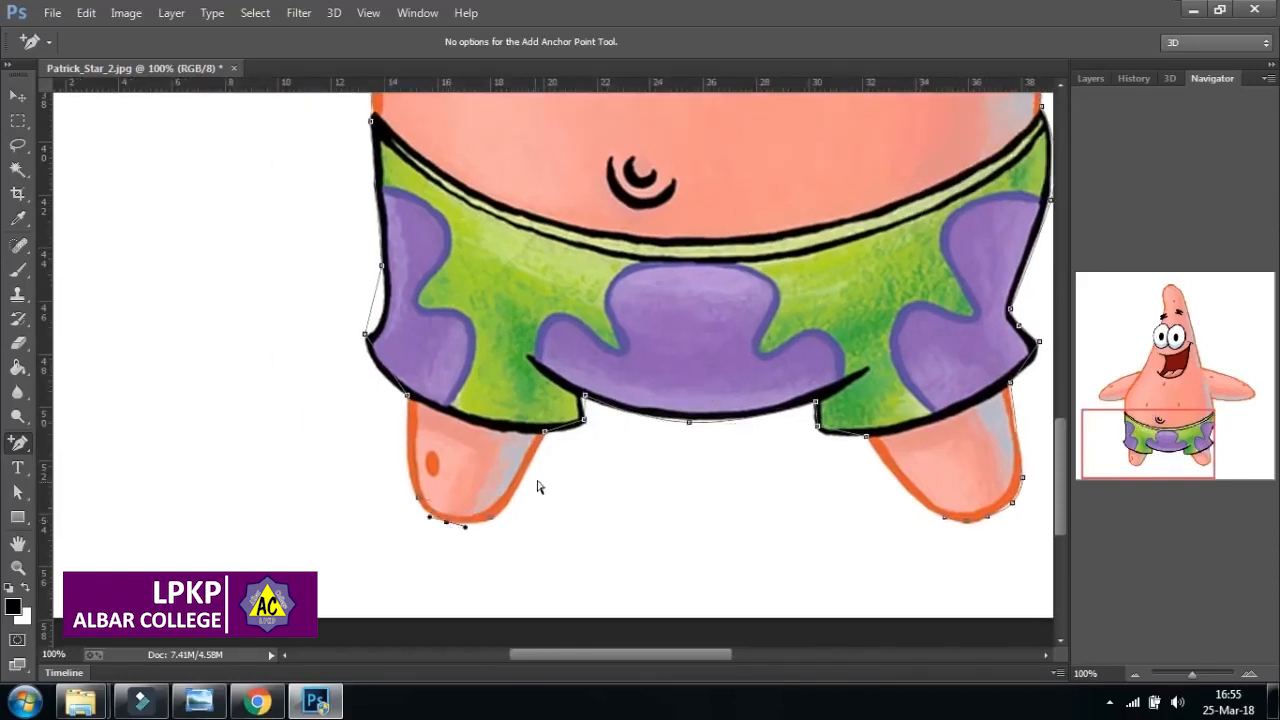
pyautogui.click(564, 427)
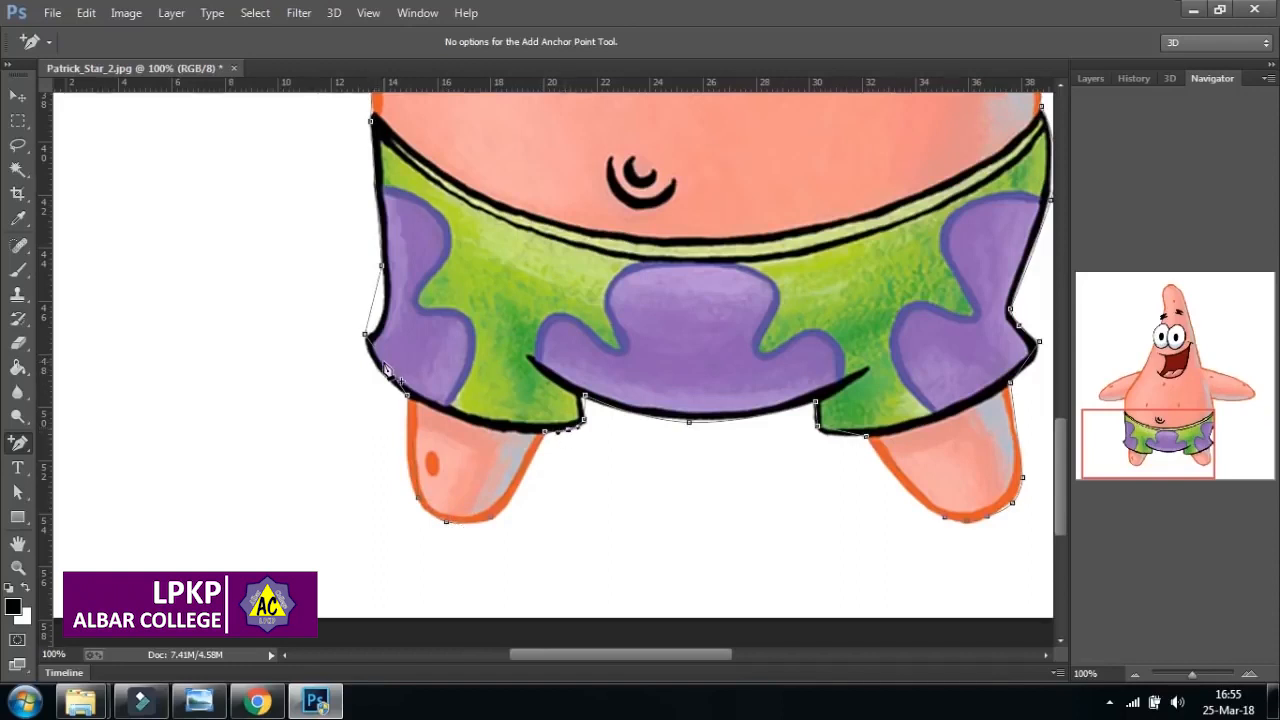
pyautogui.moveTo(381, 366); pyautogui.dragTo(368, 372)
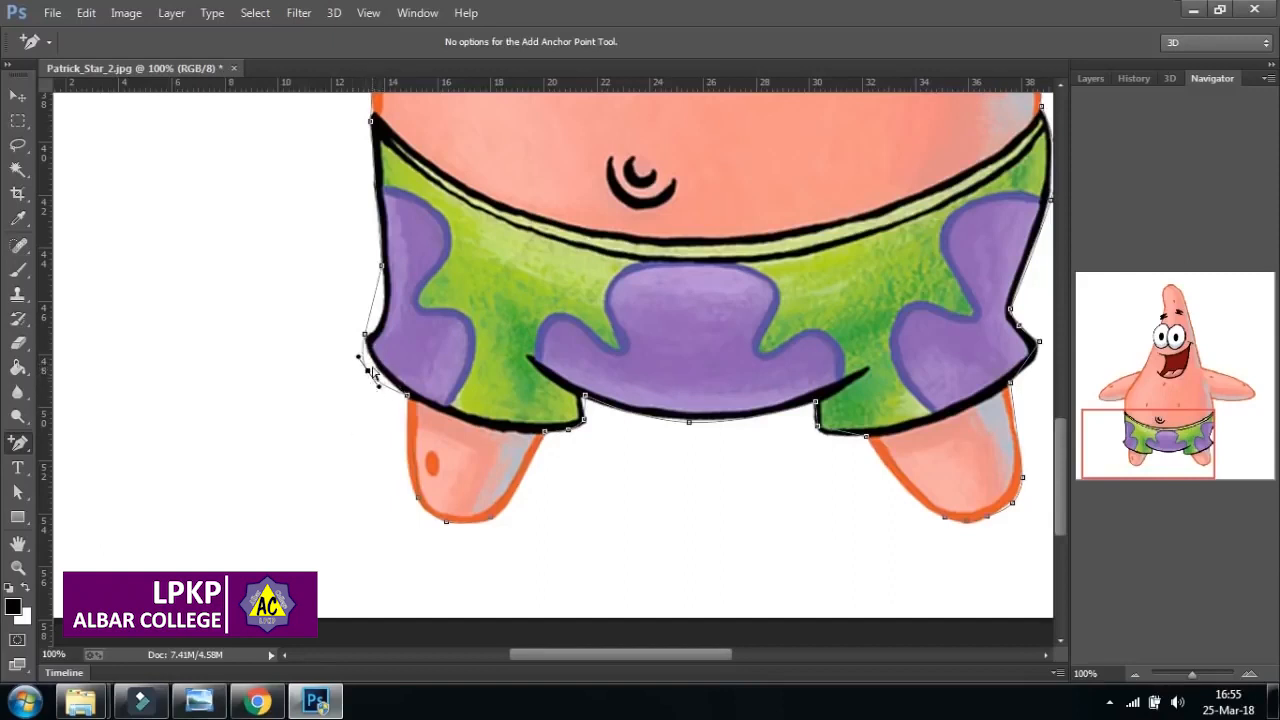
pyautogui.moveTo(368, 371); pyautogui.dragTo(374, 367)
pyautogui.click(374, 300)
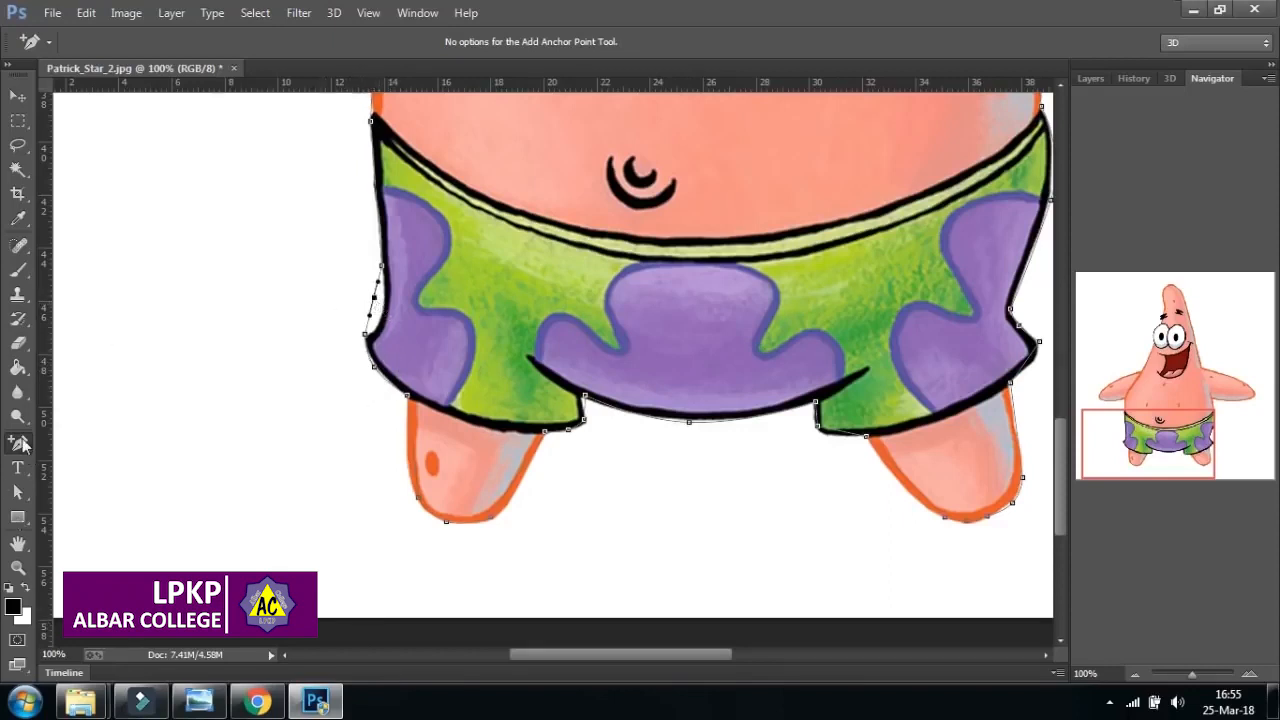
pyautogui.rightClick(22, 445)
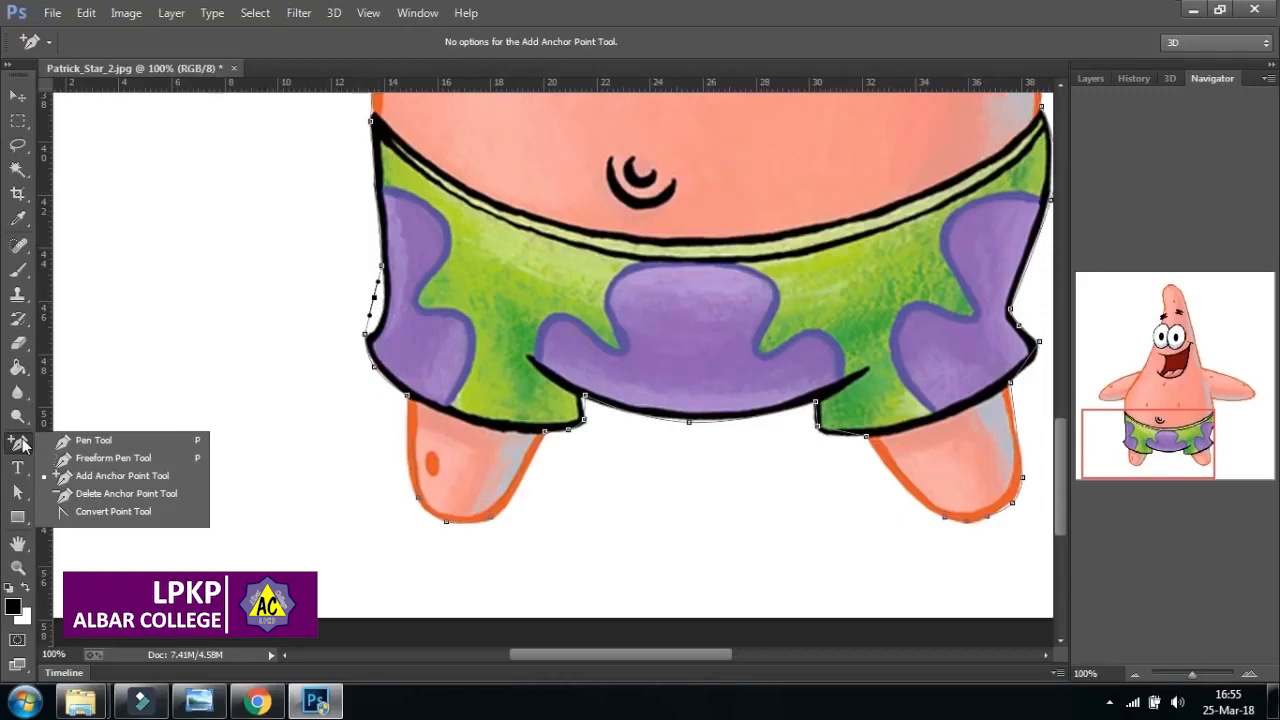
pyautogui.click(98, 494)
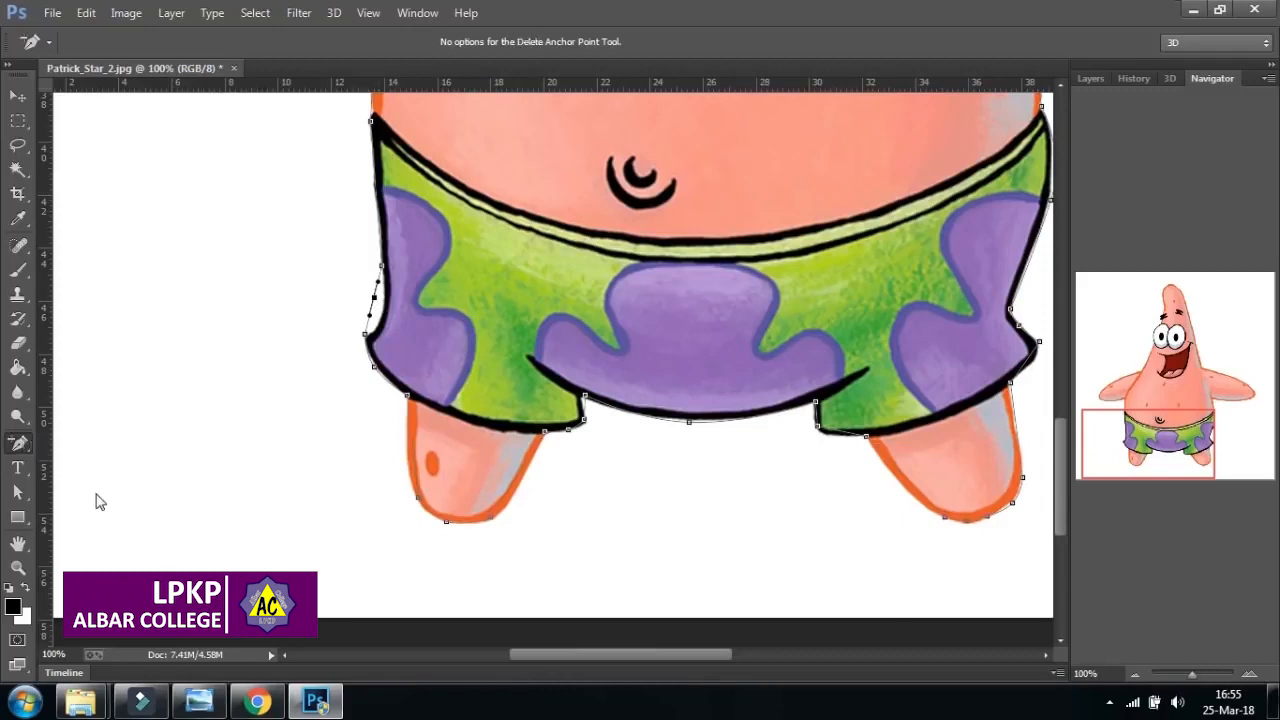
pyautogui.click(376, 304)
# - Add anchor points at the shorts' lower left corner and the recess above it, bending the path inward onto the outline
pyautogui.rightClick(20, 450)
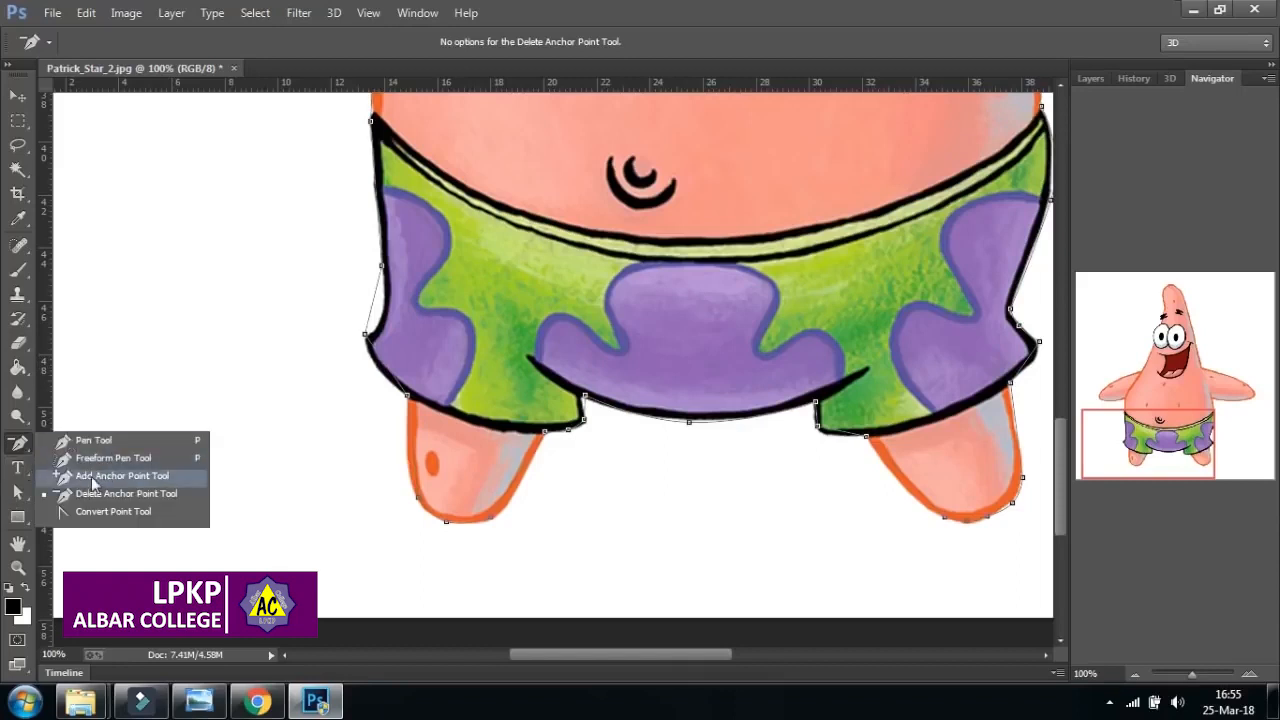
pyautogui.click(95, 477)
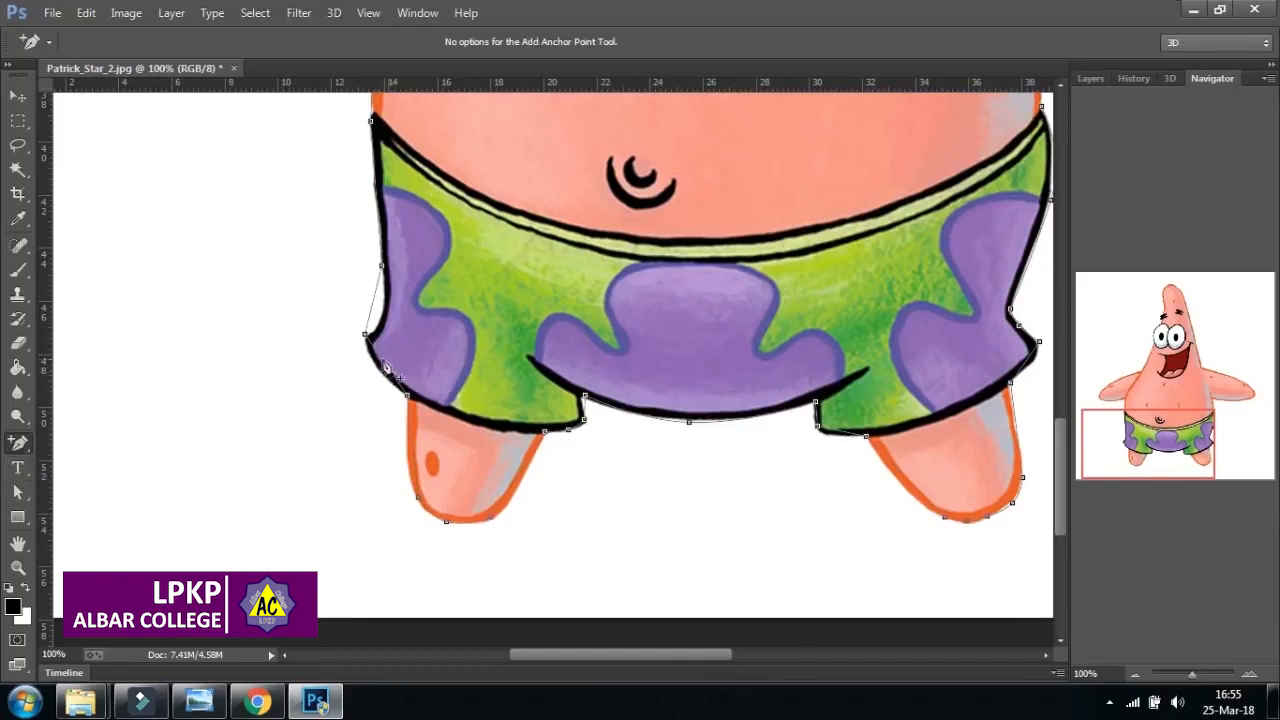
pyautogui.click(378, 369)
pyautogui.click(374, 301)
pyautogui.moveTo(374, 301); pyautogui.dragTo(383, 309)
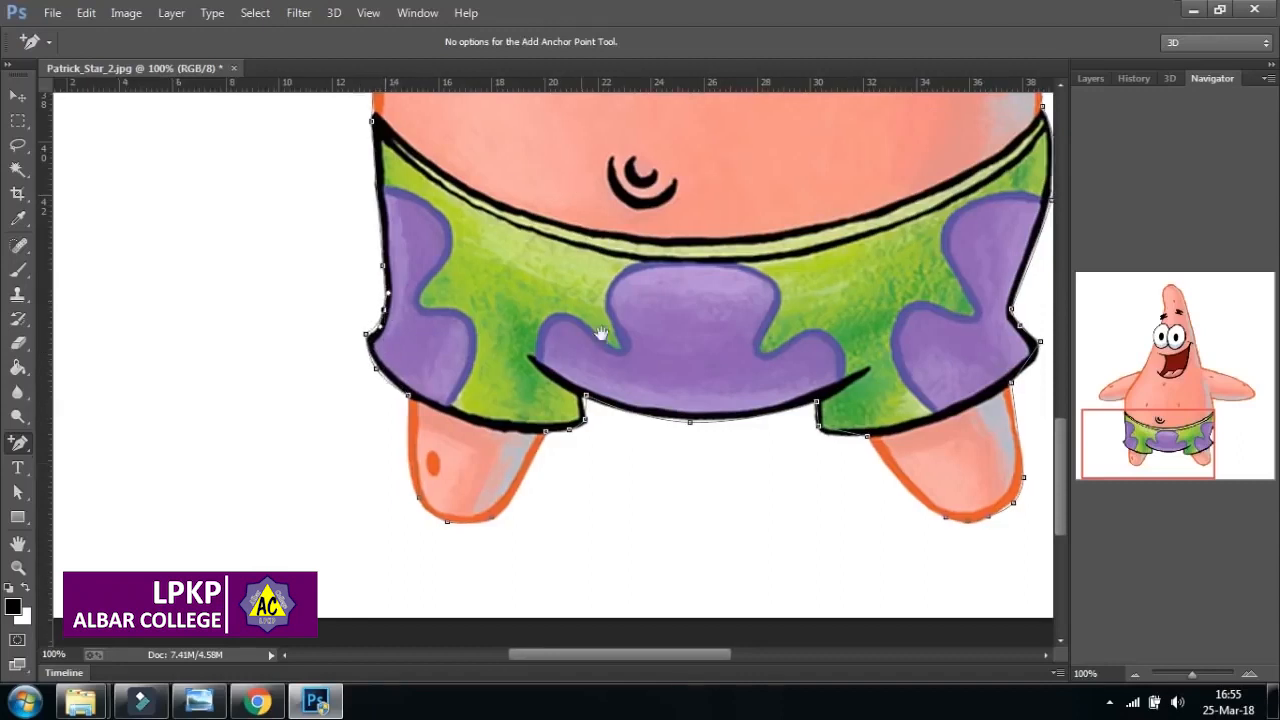
# - Add anchor points on the left arm's lower edge and tip, pulling the lower segment down onto the arm's outline
pyautogui.moveTo(600, 334); pyautogui.dragTo(628, 630)
pyautogui.moveTo(577, 368); pyautogui.dragTo(585, 408)
pyautogui.click(309, 354)
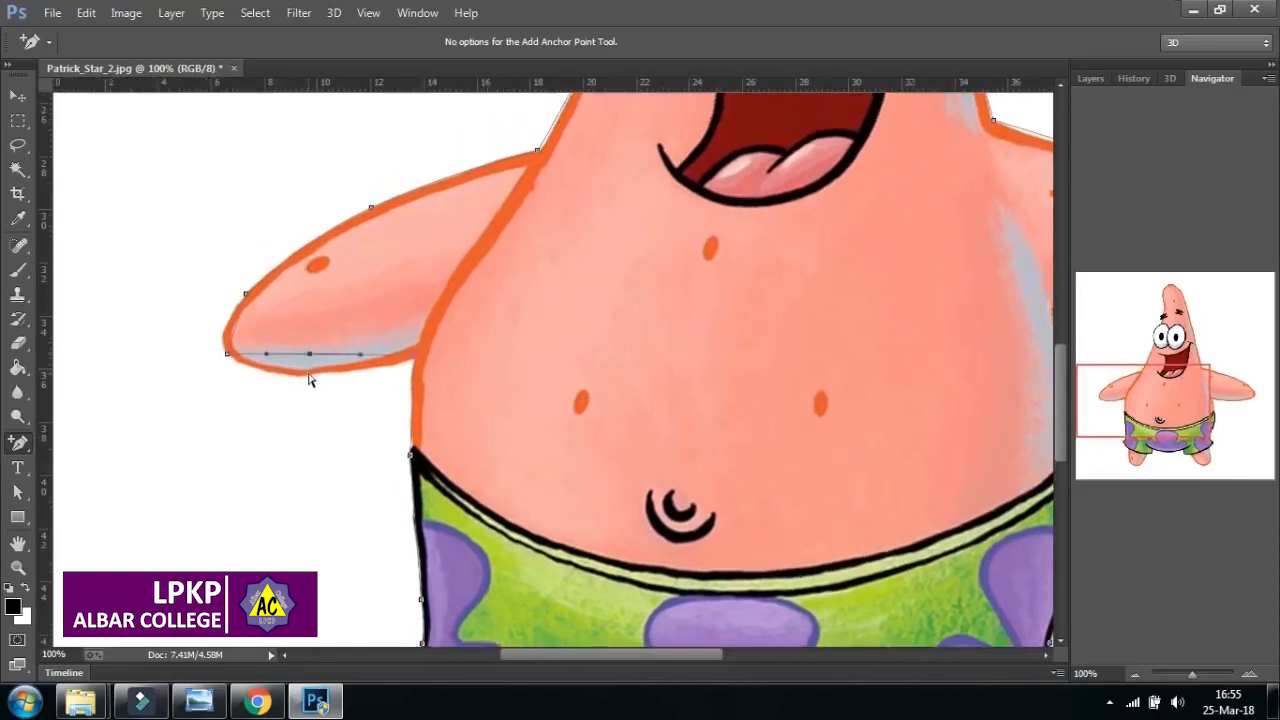
pyautogui.moveTo(310, 356); pyautogui.dragTo(306, 378)
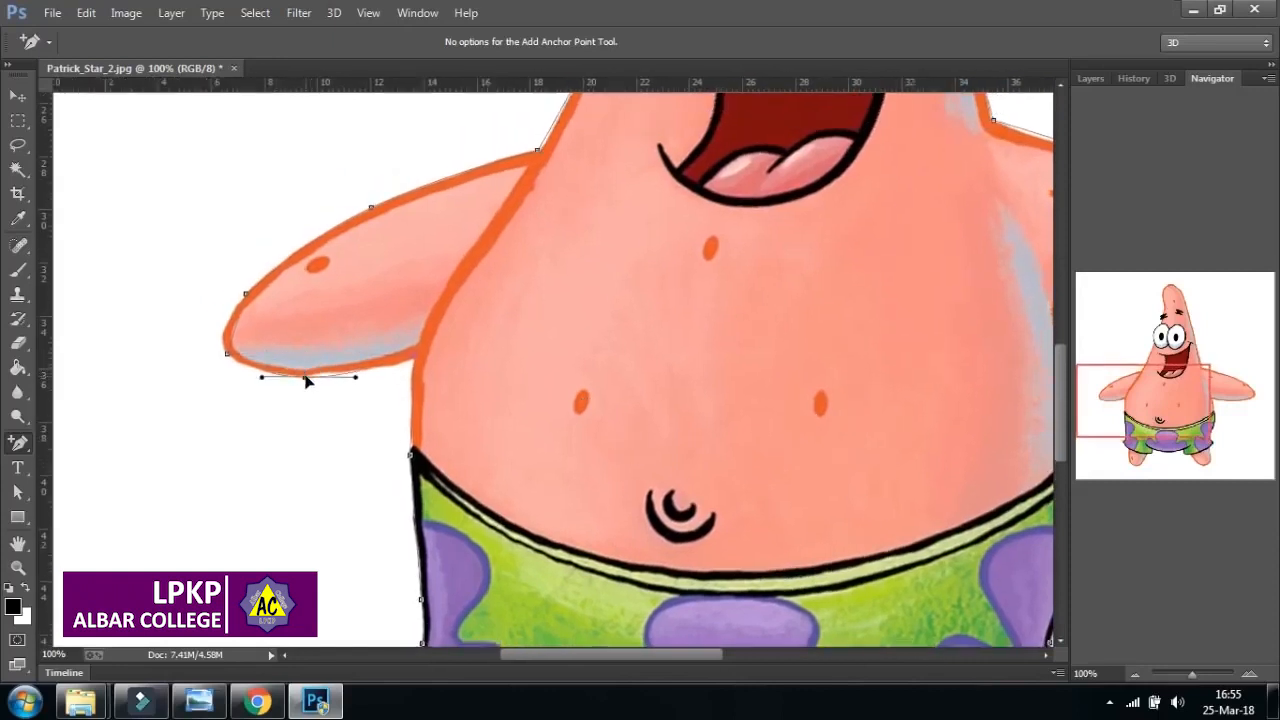
pyautogui.click(237, 324)
# - Adjust the direction handles on both sides of the left armpit's anchor point with the Convert Point tool
pyautogui.moveTo(779, 234); pyautogui.dragTo(700, 414)
pyautogui.moveTo(748, 336); pyautogui.dragTo(668, 451)
pyautogui.moveTo(711, 371); pyautogui.dragTo(652, 465)
pyautogui.rightClick(18, 443)
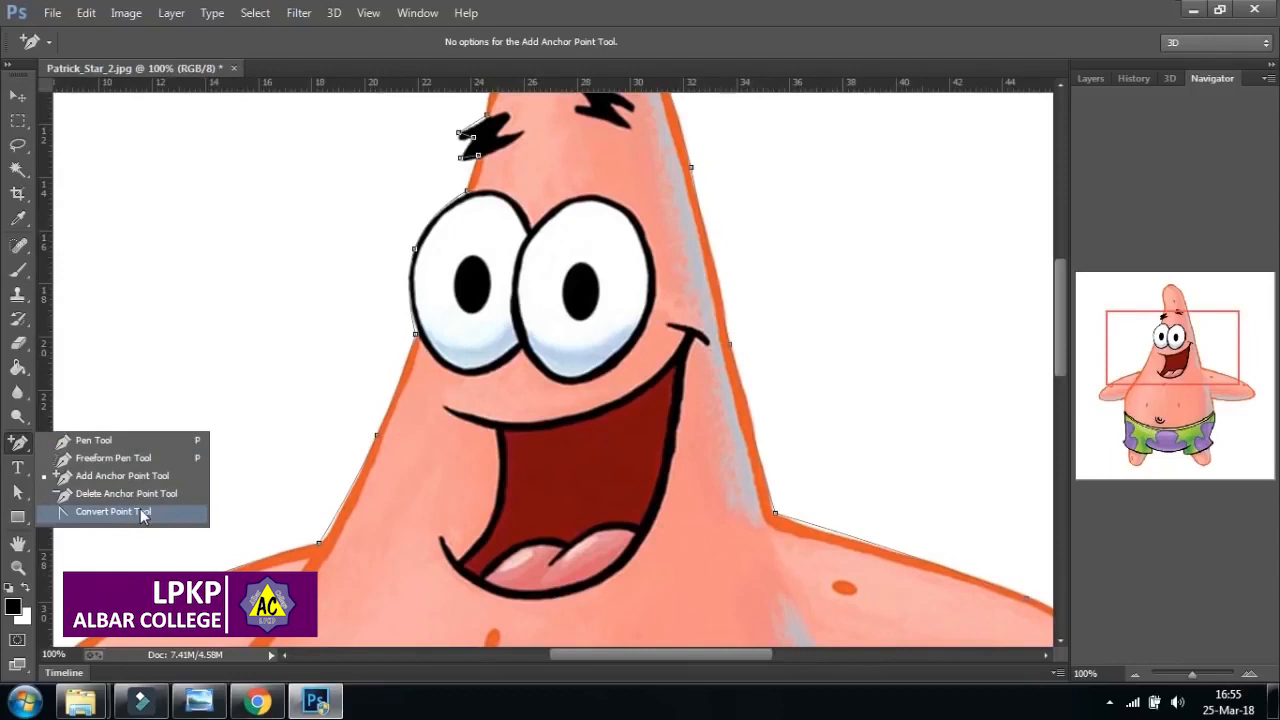
pyautogui.click(113, 511)
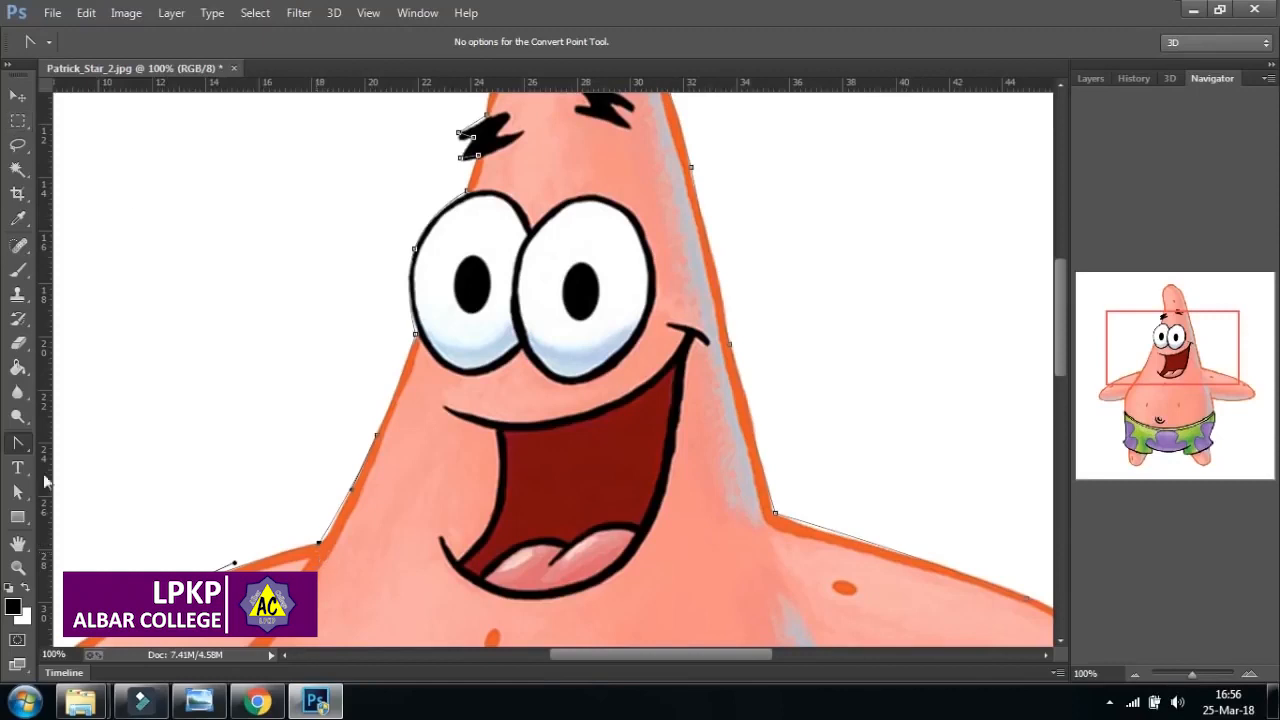
pyautogui.rightClick(18, 446)
pyautogui.click(100, 441)
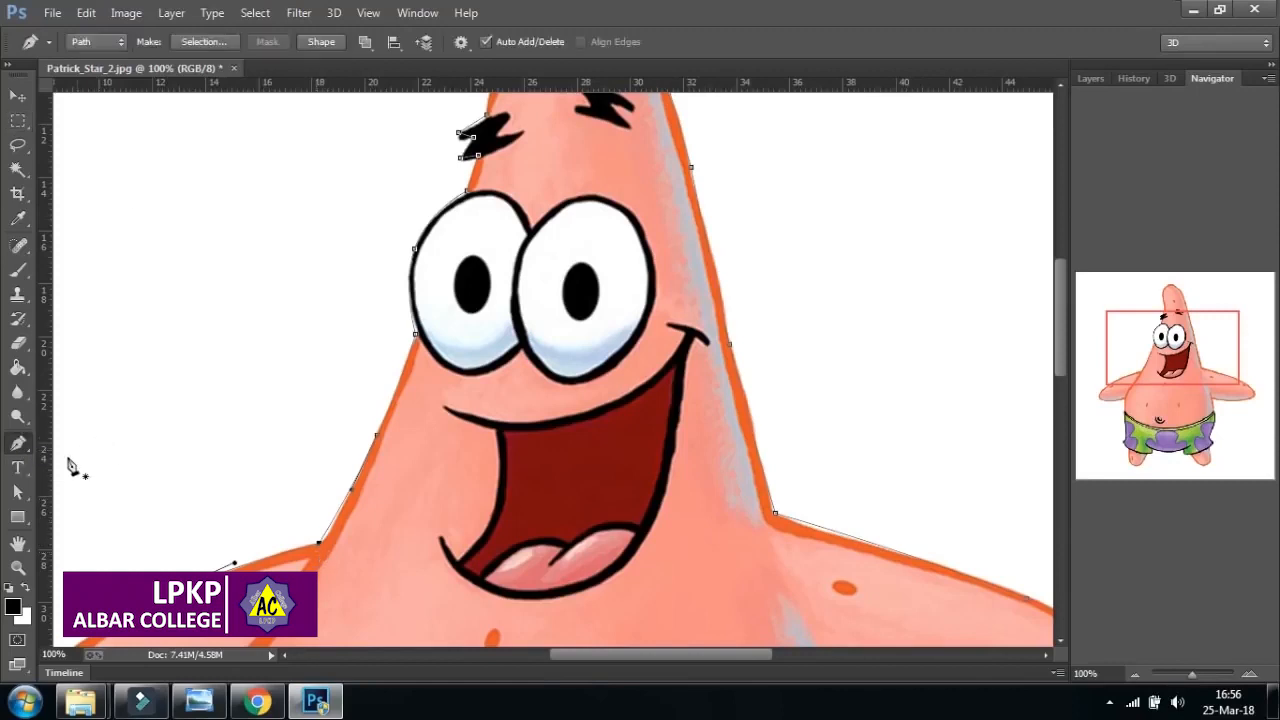
pyautogui.rightClick(18, 446)
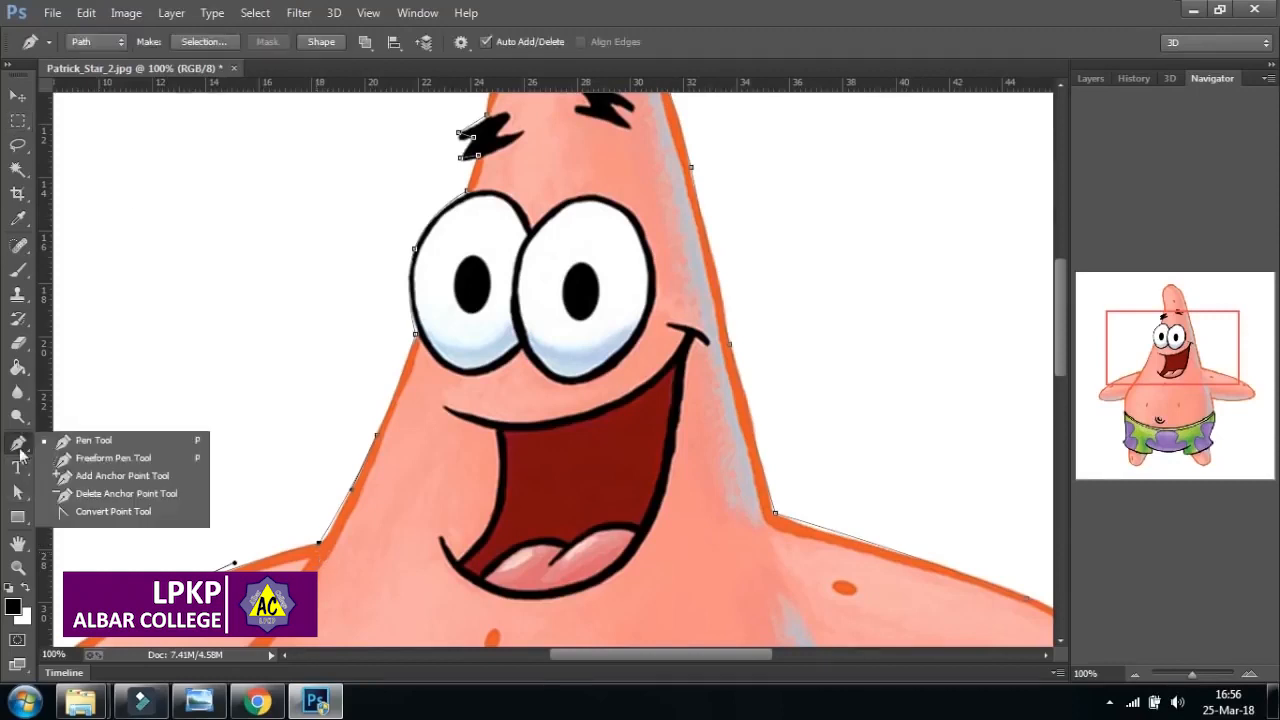
pyautogui.click(135, 512)
pyautogui.moveTo(233, 564)
pyautogui.mouseDown()
pyautogui.moveTo(229, 550)
pyautogui.moveTo(240, 560)
pyautogui.mouseUp()
pyautogui.moveTo(352, 494)
pyautogui.mouseDown()
pyautogui.moveTo(340, 485)
pyautogui.moveTo(350, 481)
pyautogui.mouseUp()
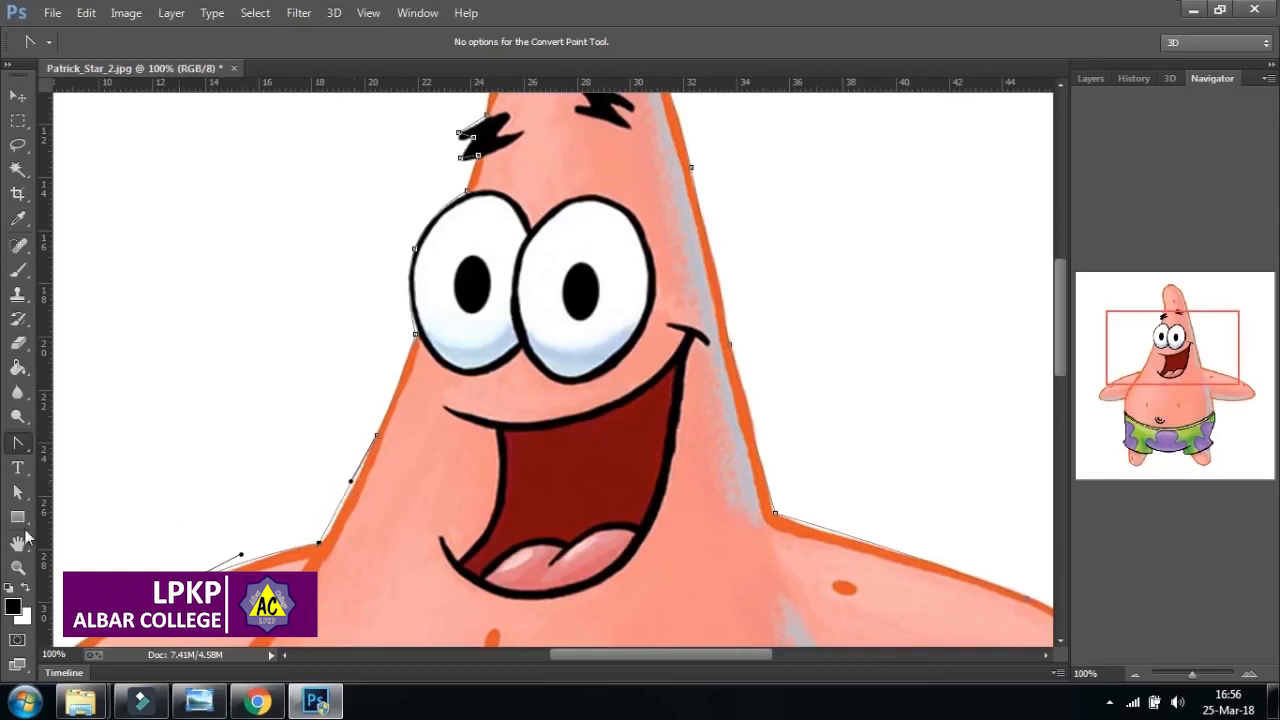
# - Fine-tune the direction handle over the left arm beside the armpit with the Direct Selection tool
pyautogui.rightClick(20, 447)
pyautogui.click(115, 521)
pyautogui.rightClick(20, 493)
pyautogui.click(106, 508)
pyautogui.moveTo(241, 558)
pyautogui.mouseDown()
pyautogui.moveTo(240, 543)
pyautogui.moveTo(254, 554)
pyautogui.mouseUp()
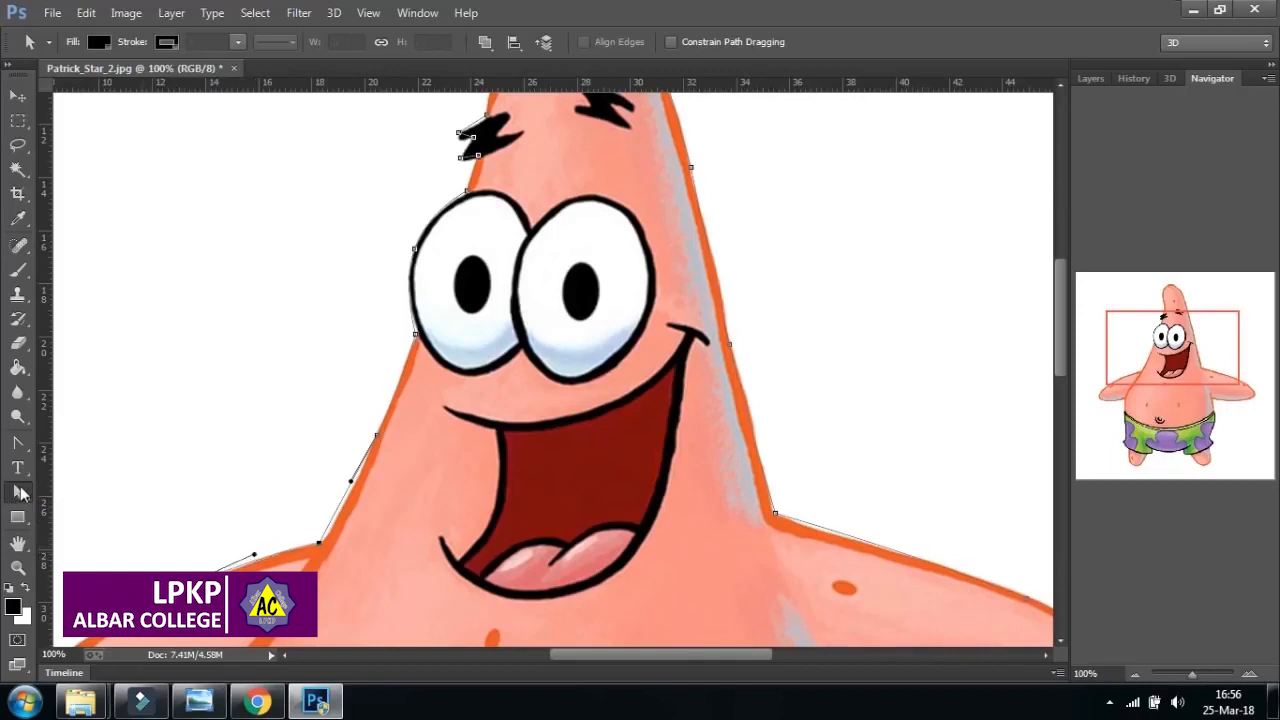
# - Shift the anchor point between the left armpit and left eye slightly upward with the Add Anchor Point tool
pyautogui.click(18, 443)
pyautogui.rightClick(18, 443)
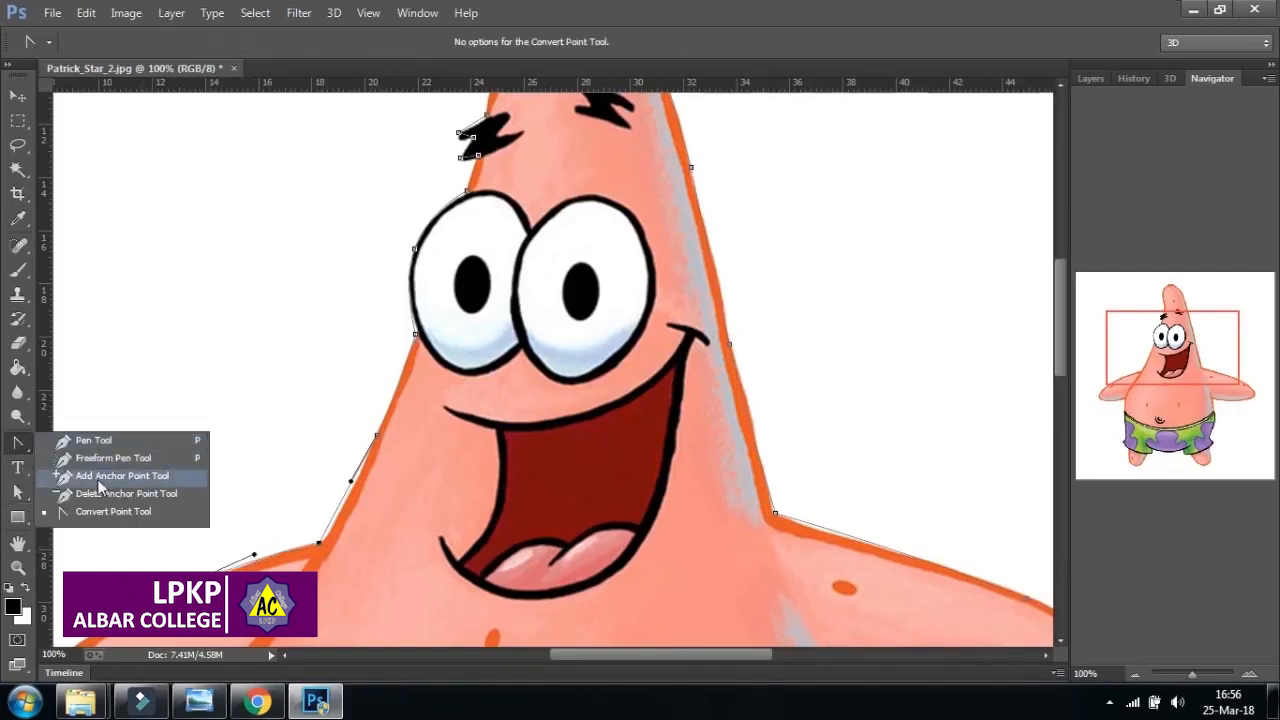
pyautogui.click(101, 478)
pyautogui.moveTo(376, 435); pyautogui.dragTo(379, 429)
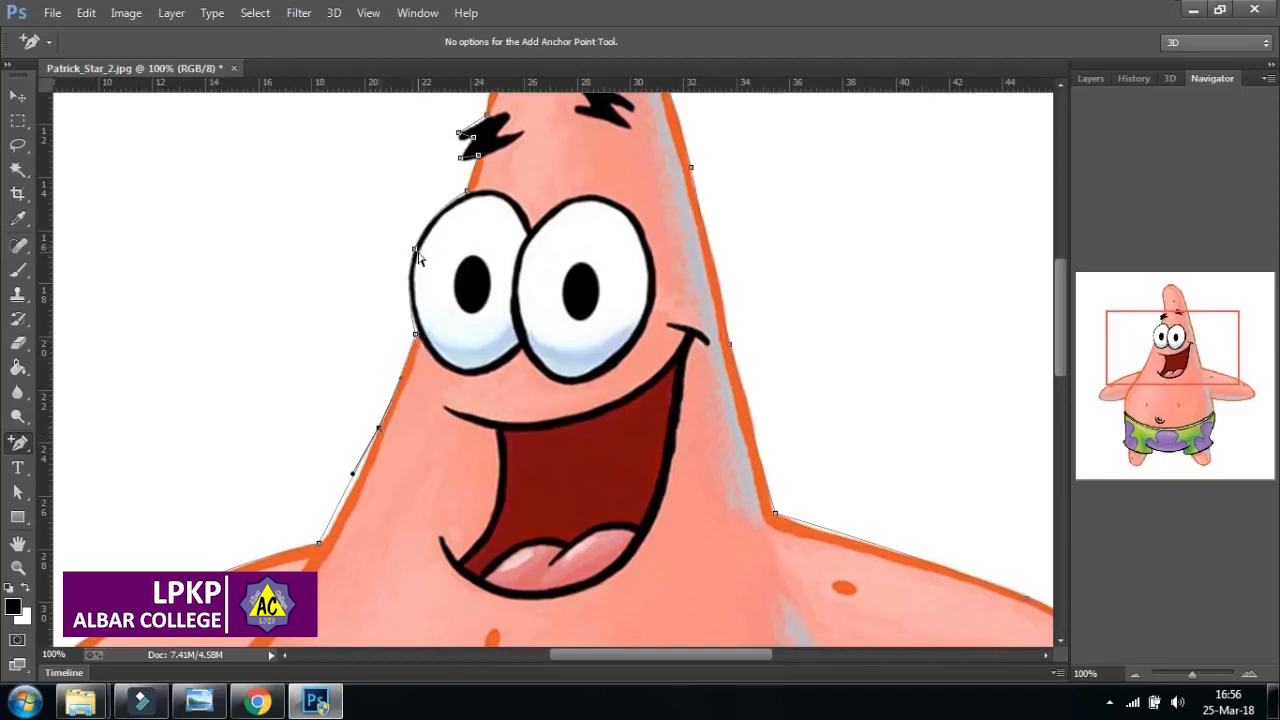
# - Add a curved anchor point on the left eye's outer edge and adjust its upper direction handle with the Convert Point tool
pyautogui.moveTo(416, 250); pyautogui.dragTo(428, 210)
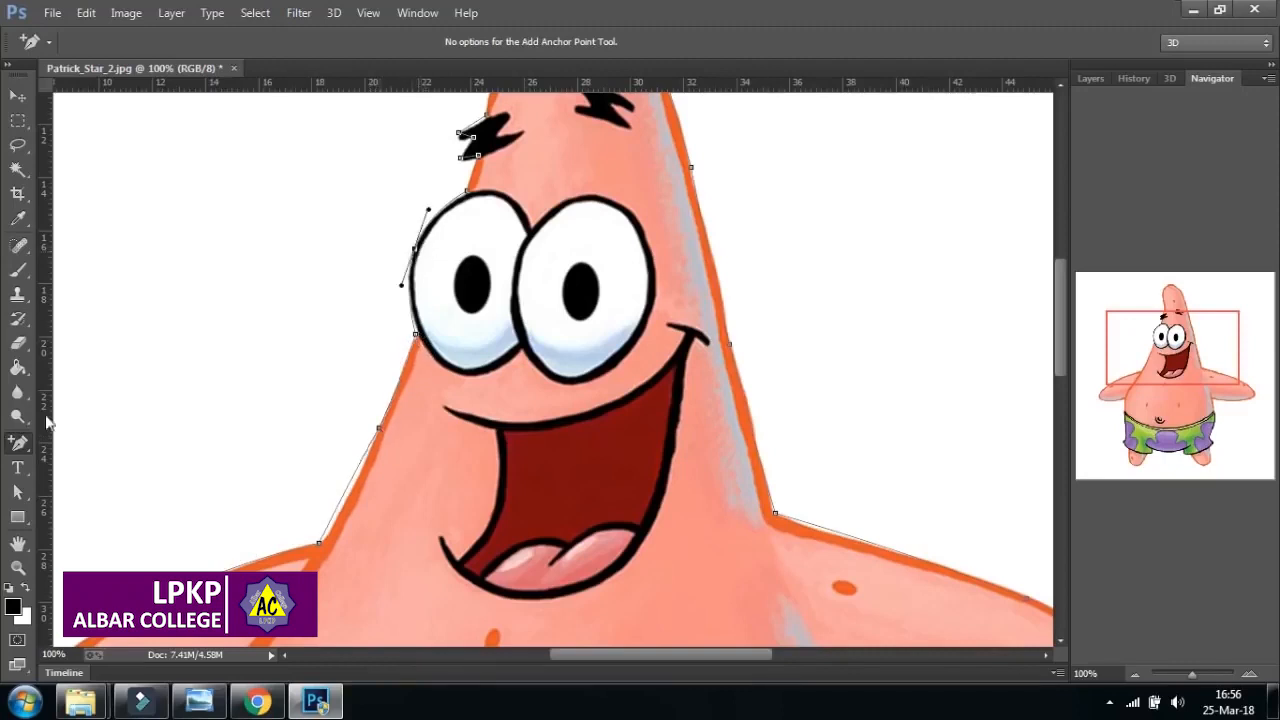
pyautogui.click(20, 443)
pyautogui.click(114, 523)
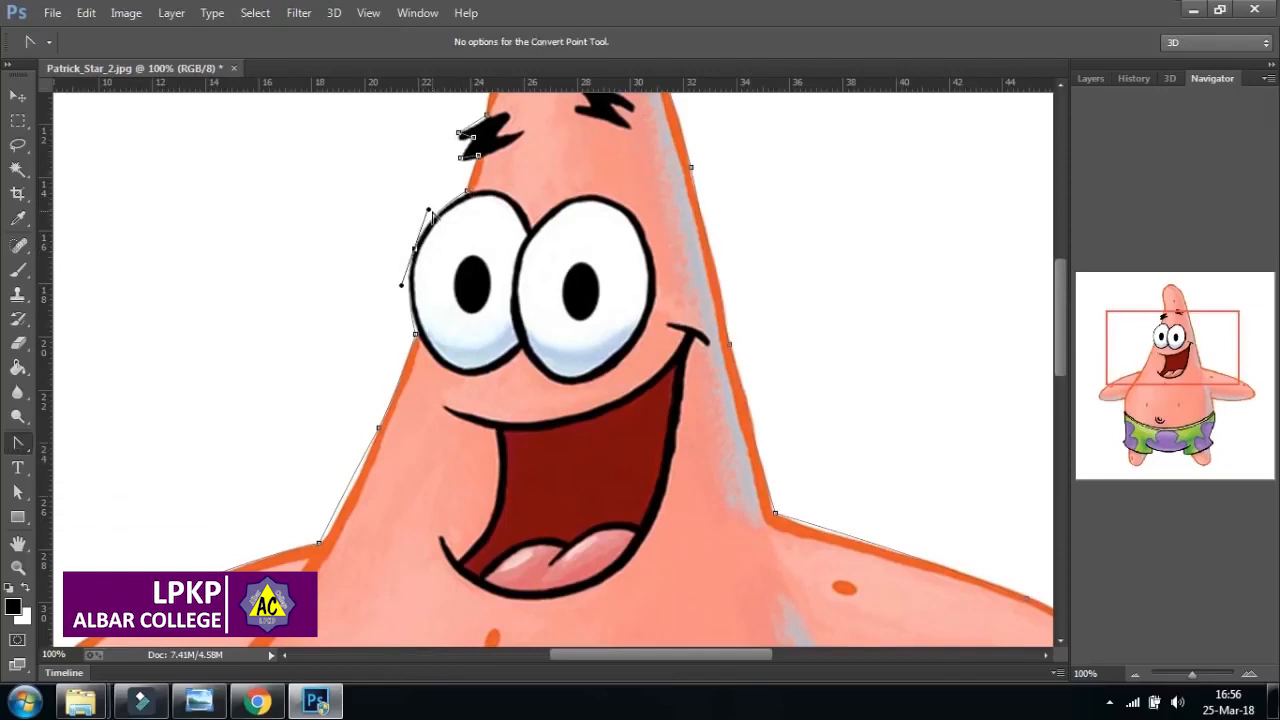
pyautogui.moveTo(428, 210)
pyautogui.mouseDown()
pyautogui.moveTo(419, 200)
pyautogui.moveTo(427, 207)
pyautogui.mouseUp()
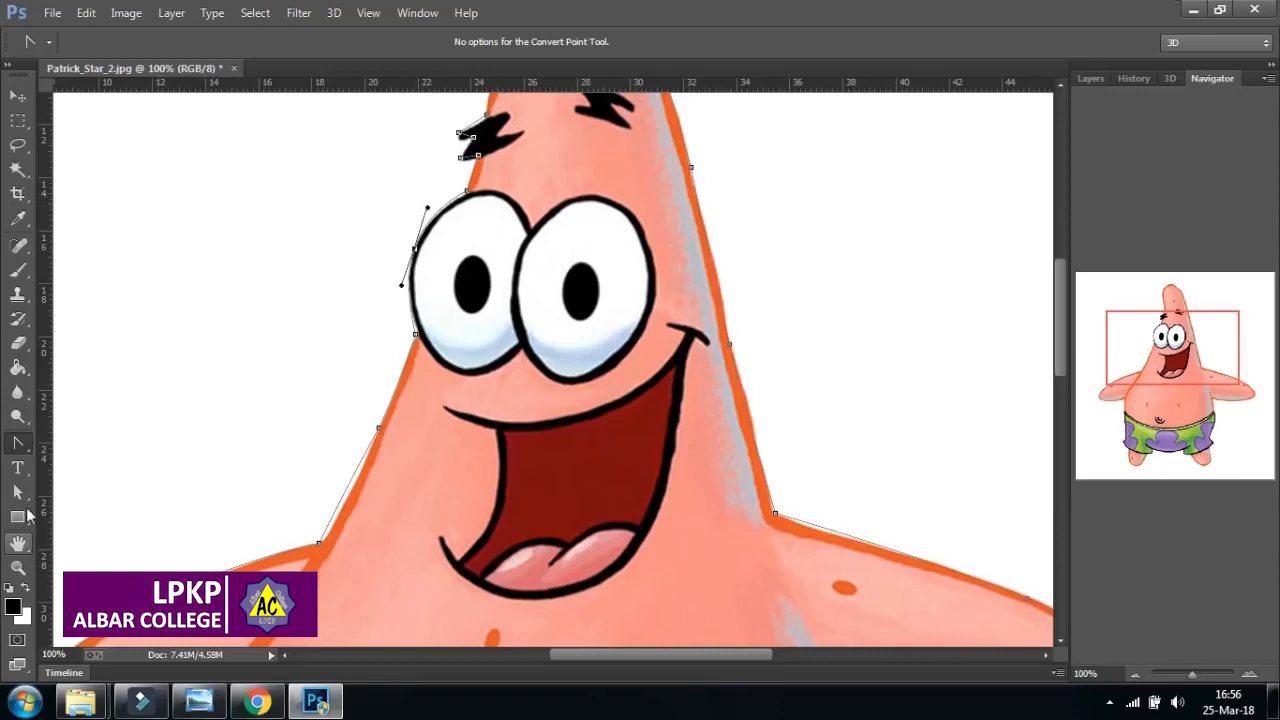
# - Fine-tune both direction handles of the left eye's outer anchor point with the Direct Selection tool
pyautogui.click(22, 497)
pyautogui.click(120, 513)
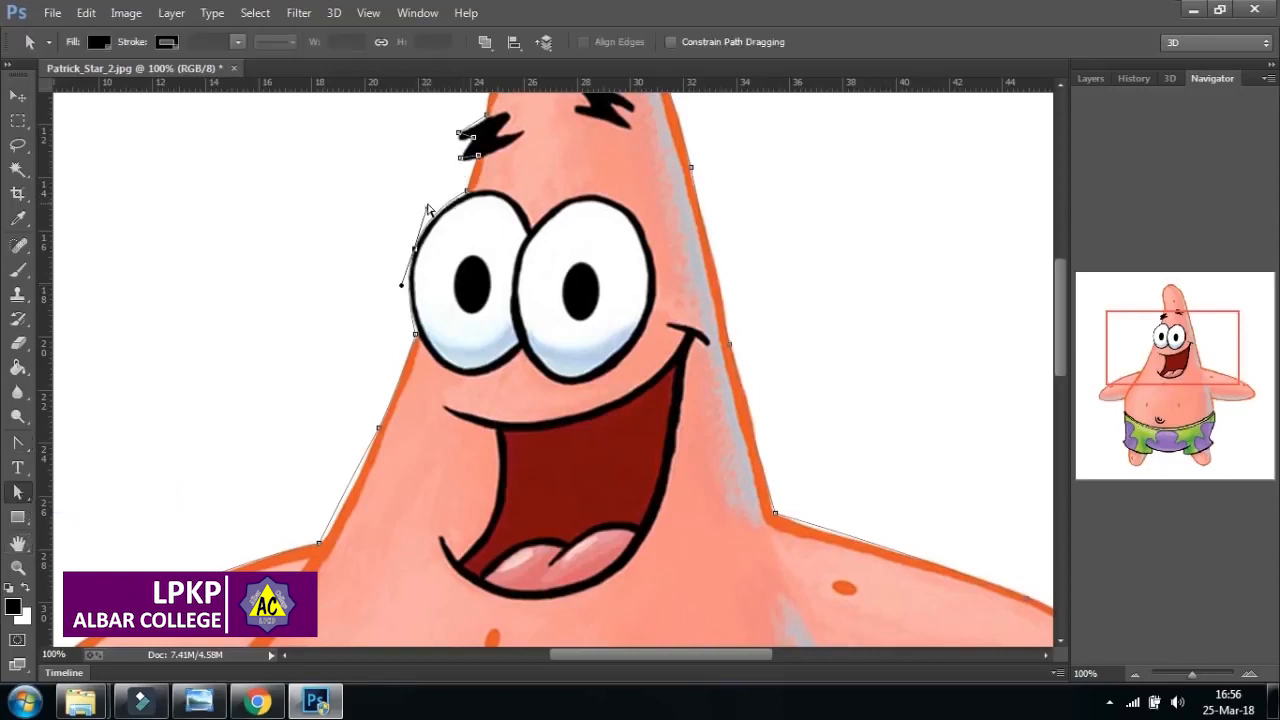
pyautogui.moveTo(418, 205); pyautogui.dragTo(430, 205)
pyautogui.moveTo(402, 286); pyautogui.dragTo(399, 286)
# - Adjust the direction handles along the head's left edge, above the eyebrow and near the tip, to match the outline
pyautogui.scroll(5, 432, 311)
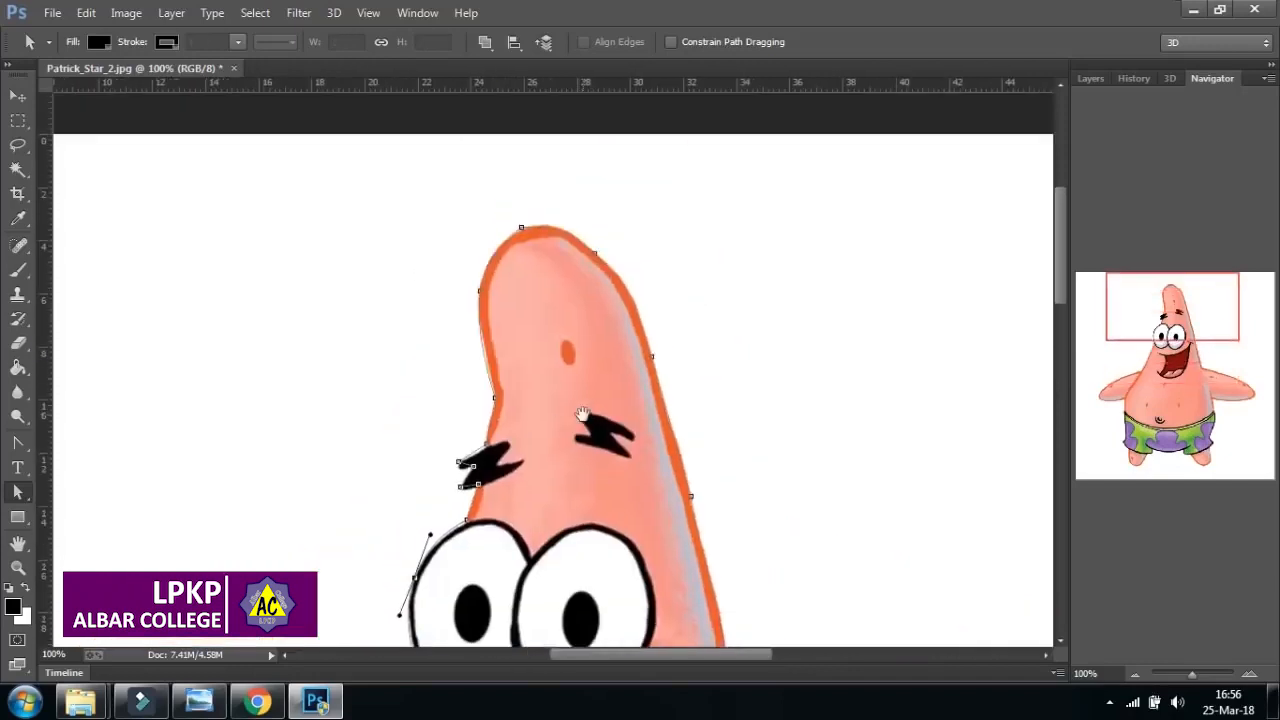
pyautogui.click(494, 403)
pyautogui.moveTo(473, 335); pyautogui.dragTo(482, 331)
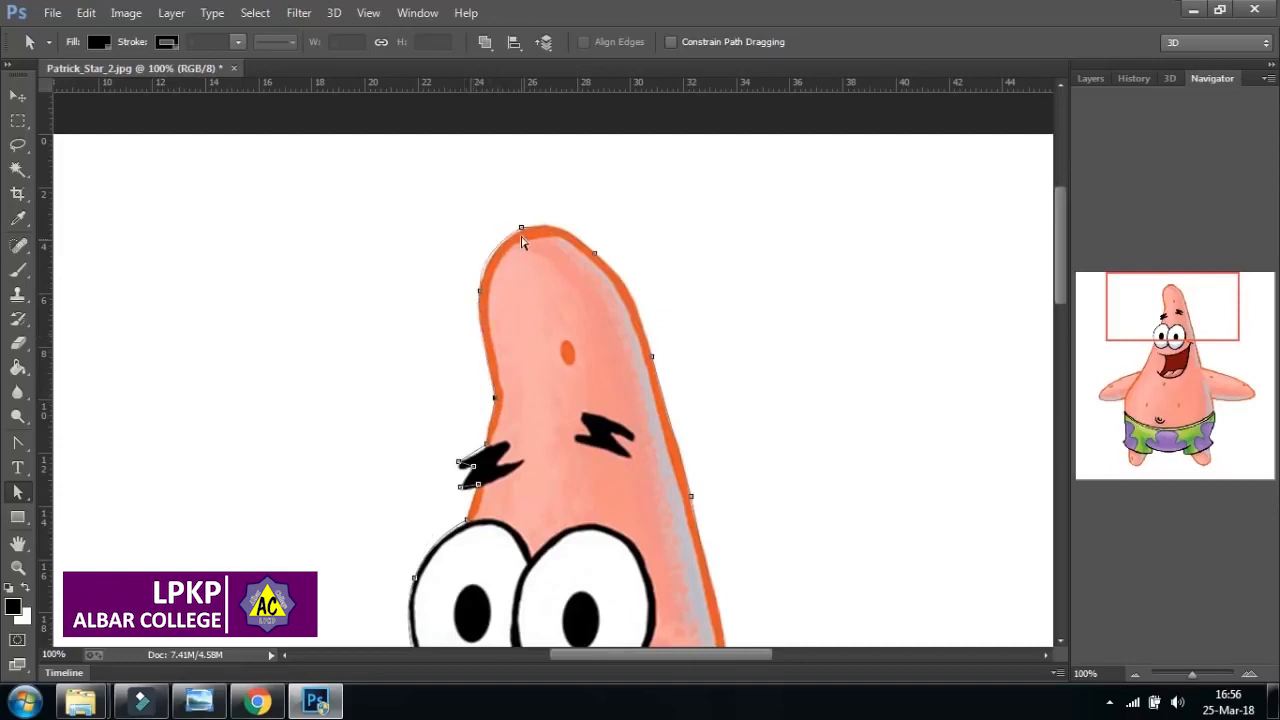
pyautogui.click(521, 229)
pyautogui.moveTo(476, 250); pyautogui.dragTo(478, 254)
# - Make a new anti-aliased selection from the finished path with a feather radius of 1 pixel
pyautogui.click(18, 443)
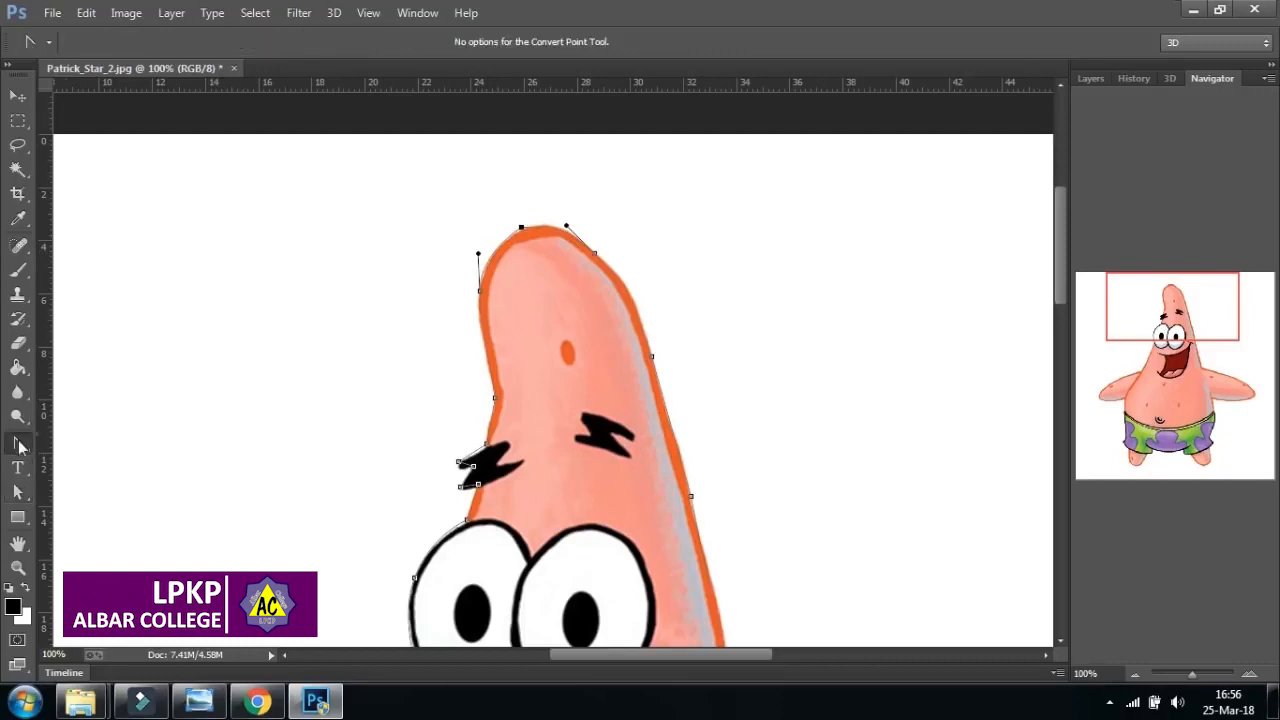
pyautogui.rightClick(18, 443)
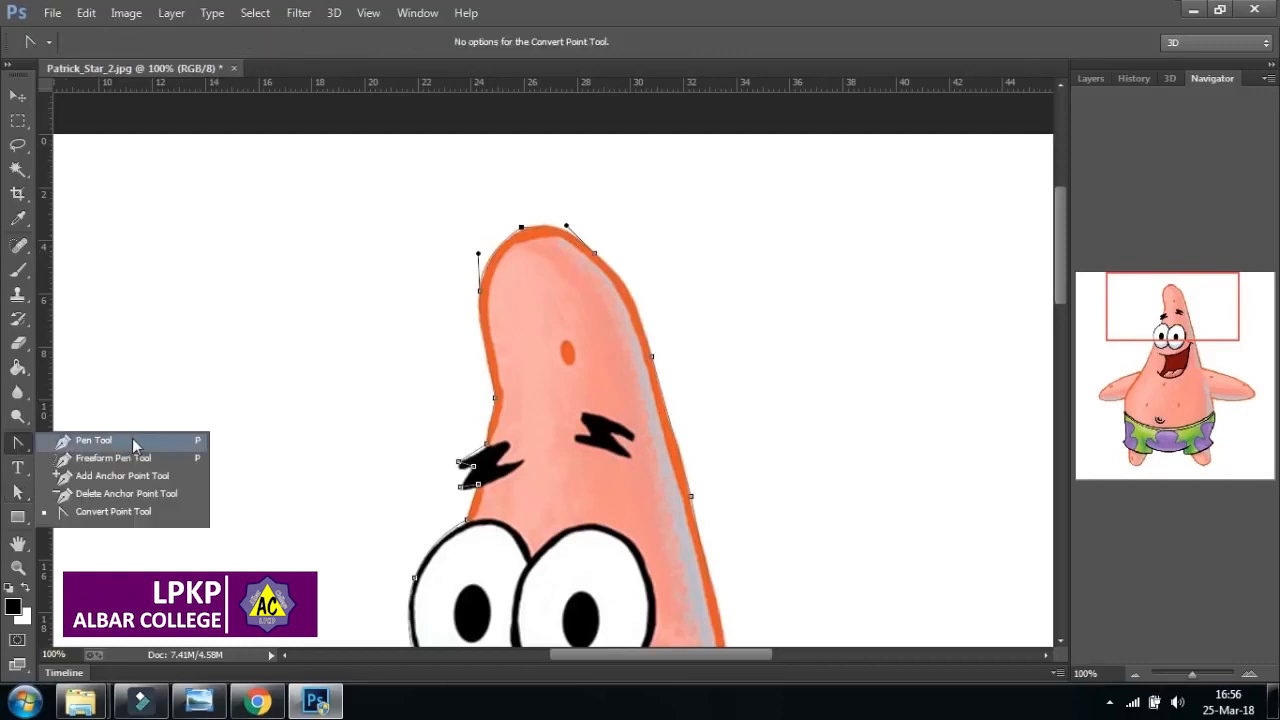
pyautogui.click(132, 440)
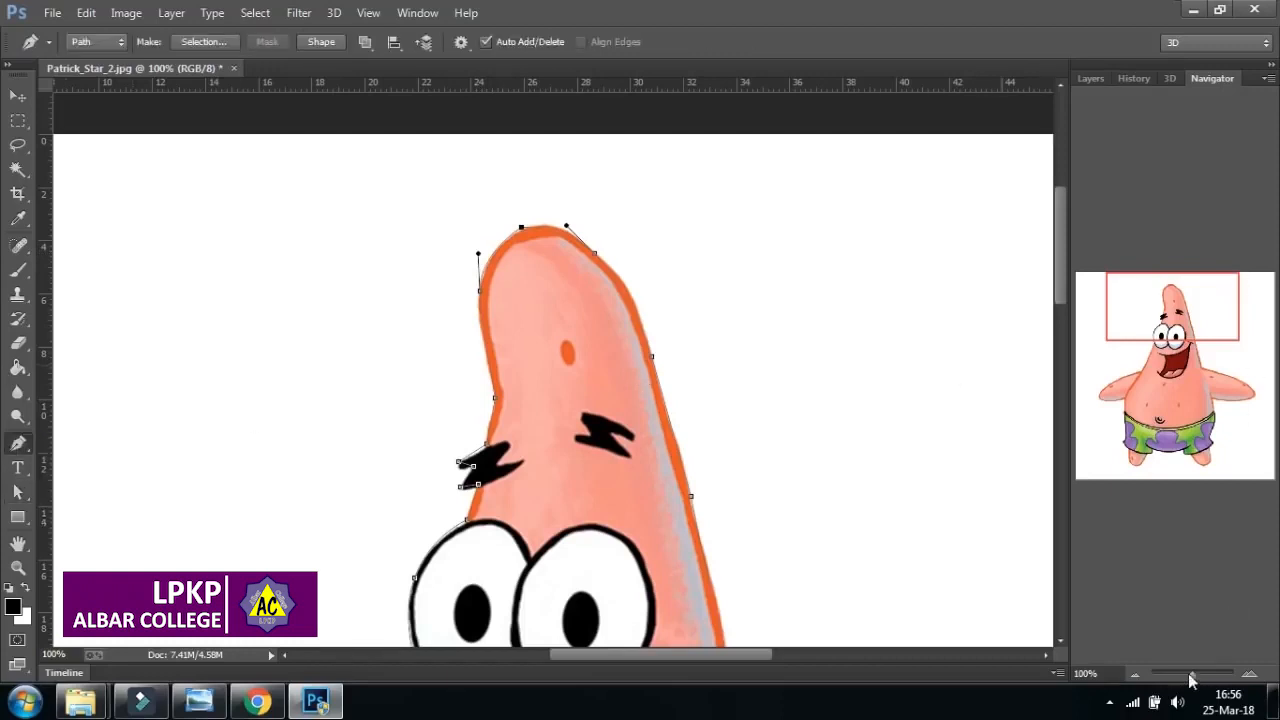
pyautogui.moveTo(1191, 675); pyautogui.dragTo(1186, 675)
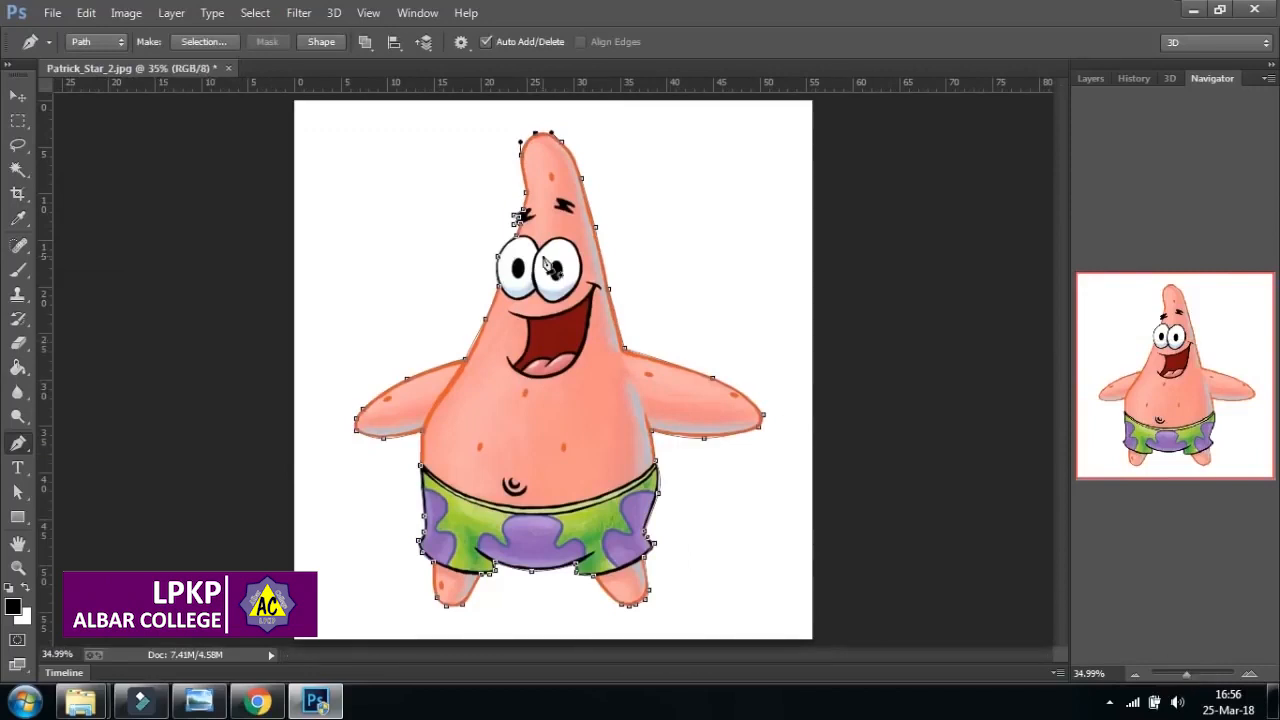
pyautogui.rightClick(547, 264)
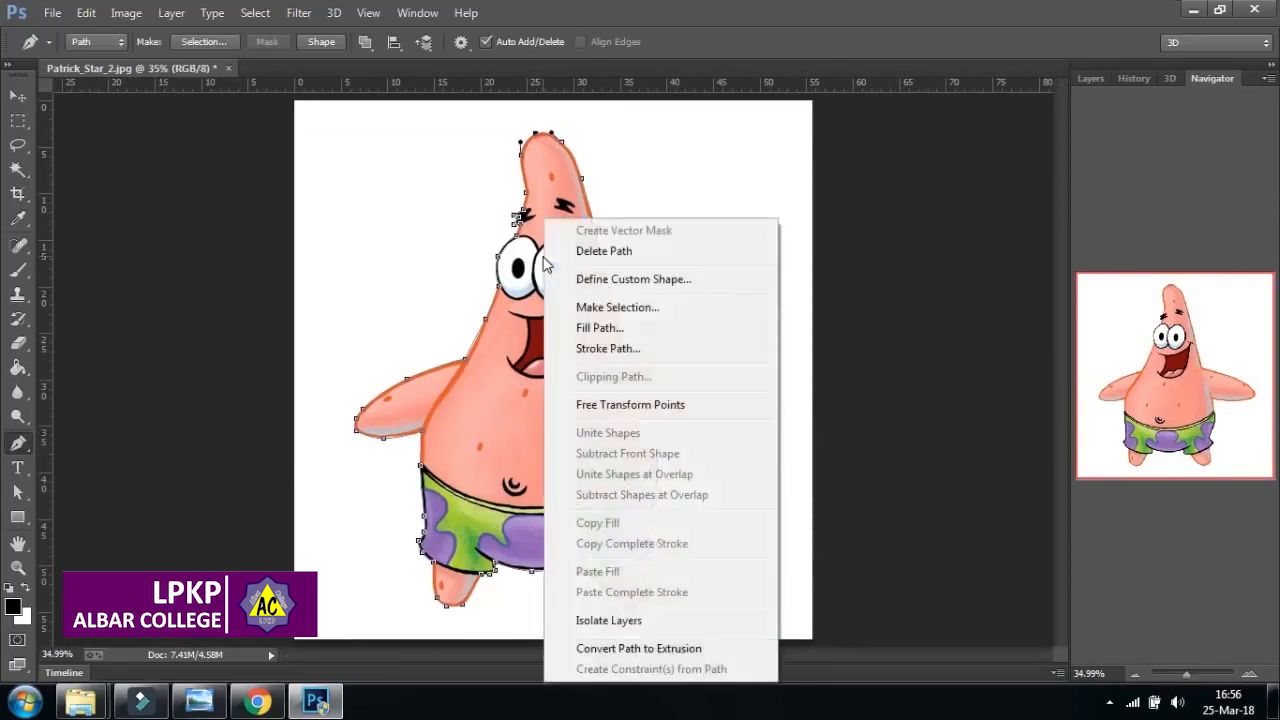
pyautogui.click(660, 308)
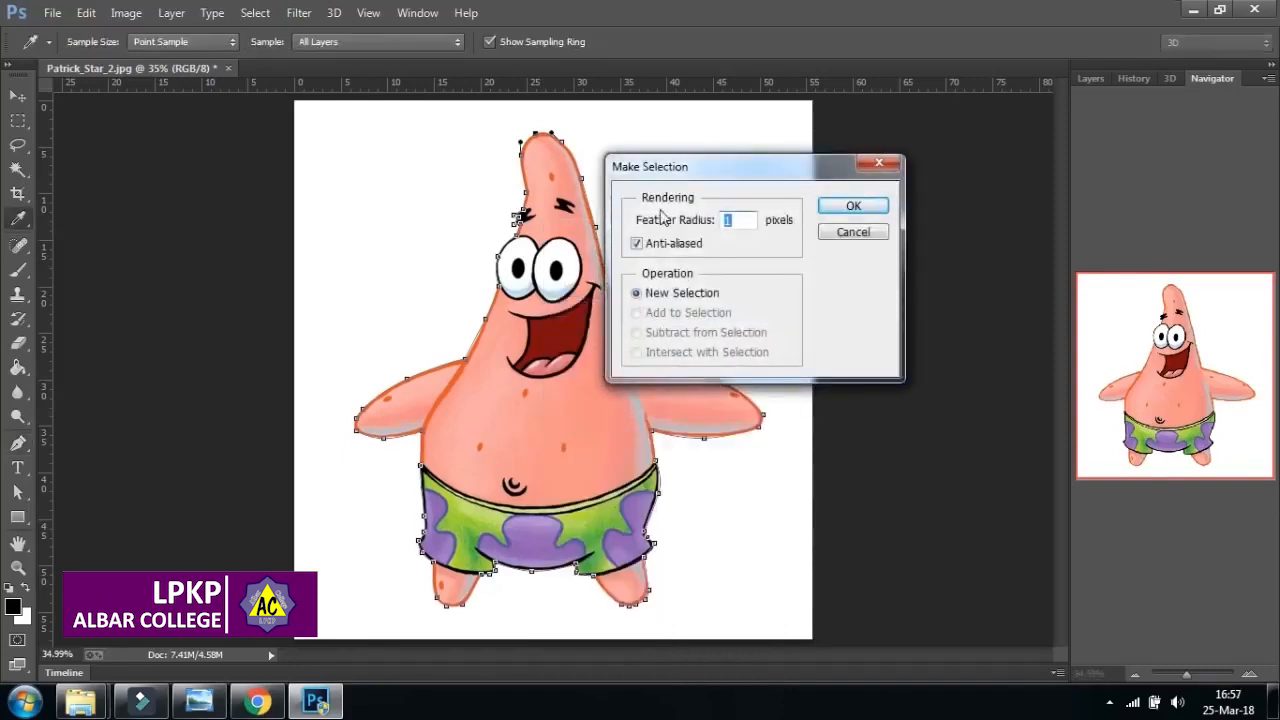
pyautogui.moveTo(713, 178); pyautogui.dragTo(675, 212)
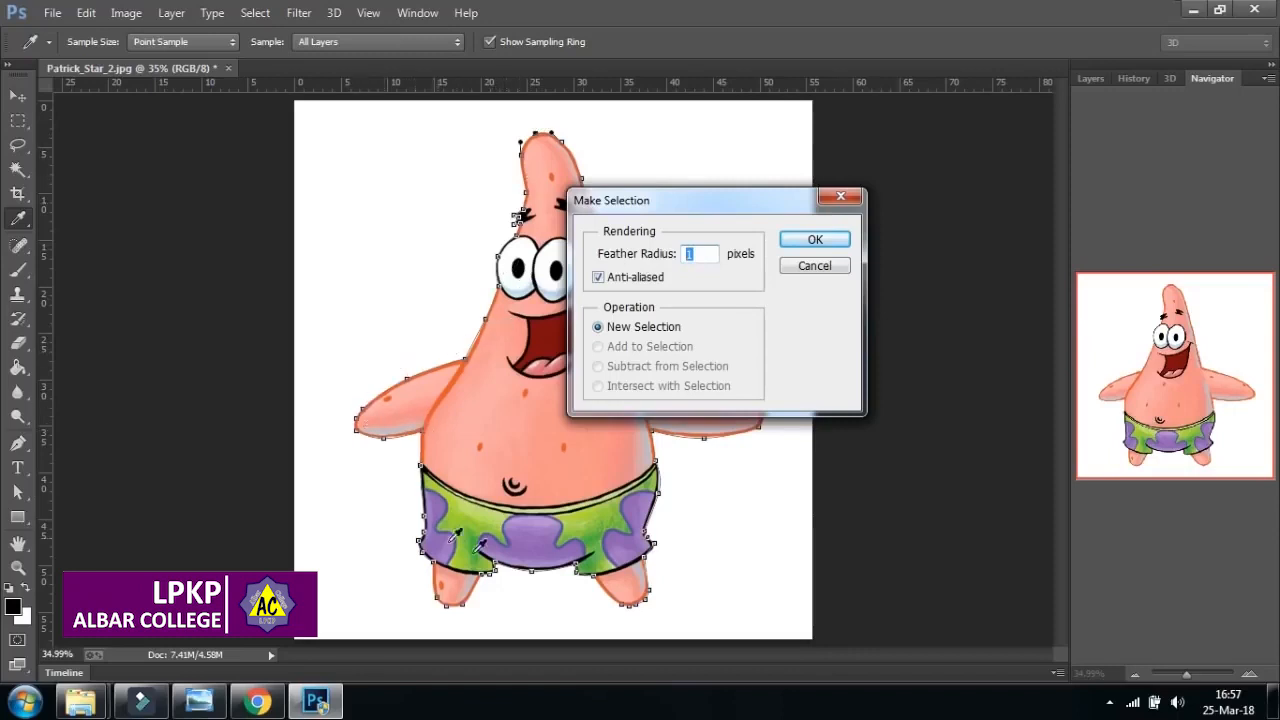
pyautogui.moveTo(700, 205); pyautogui.dragTo(871, 213)
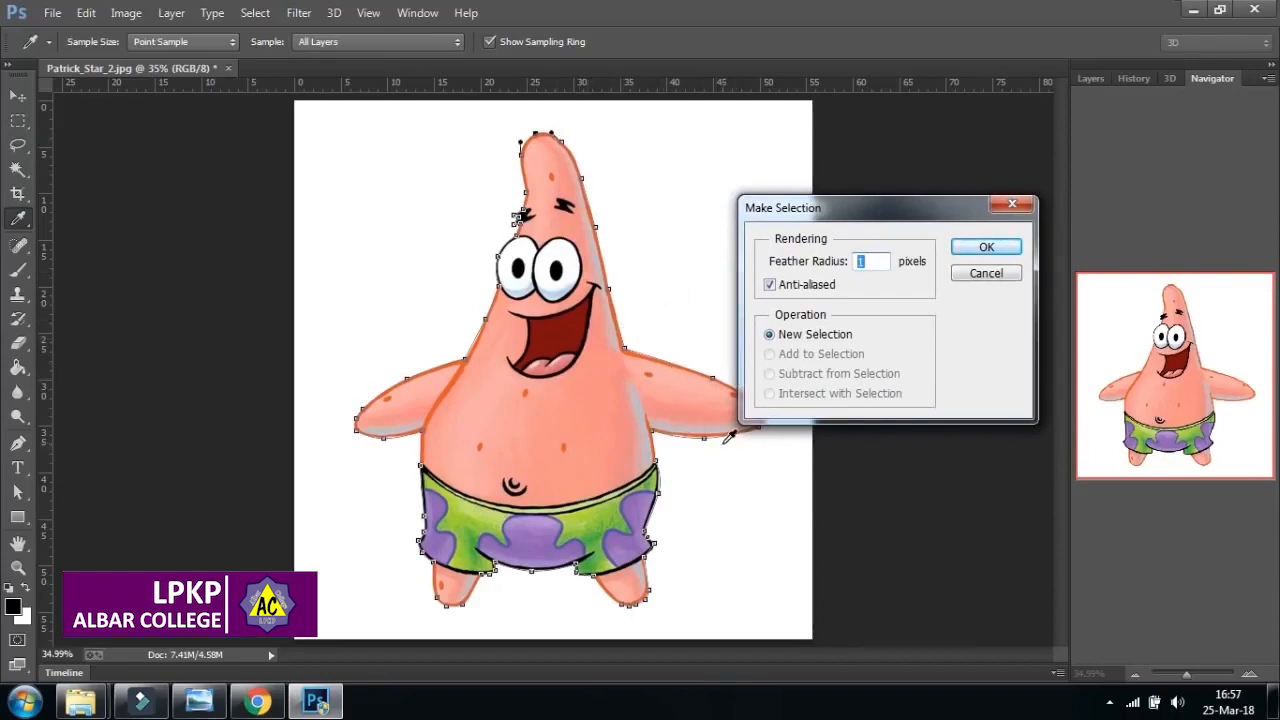
pyautogui.moveTo(864, 214); pyautogui.dragTo(716, 205)
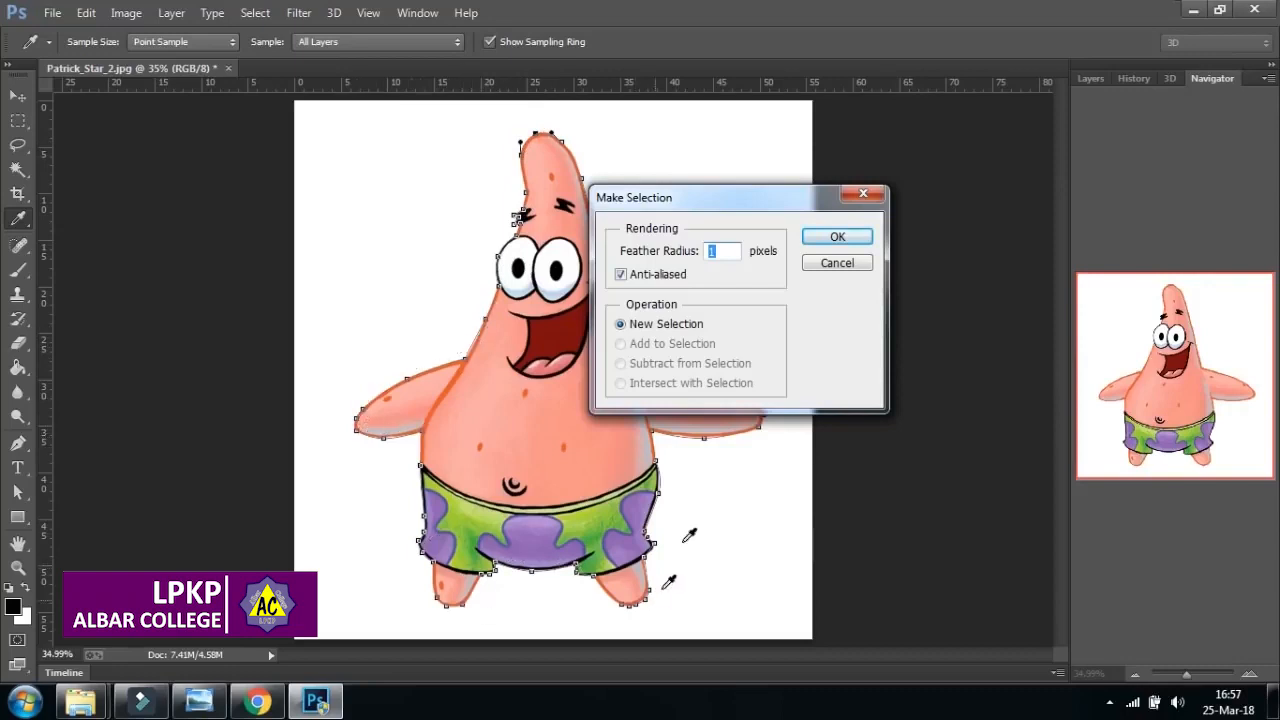
pyautogui.click(837, 237)
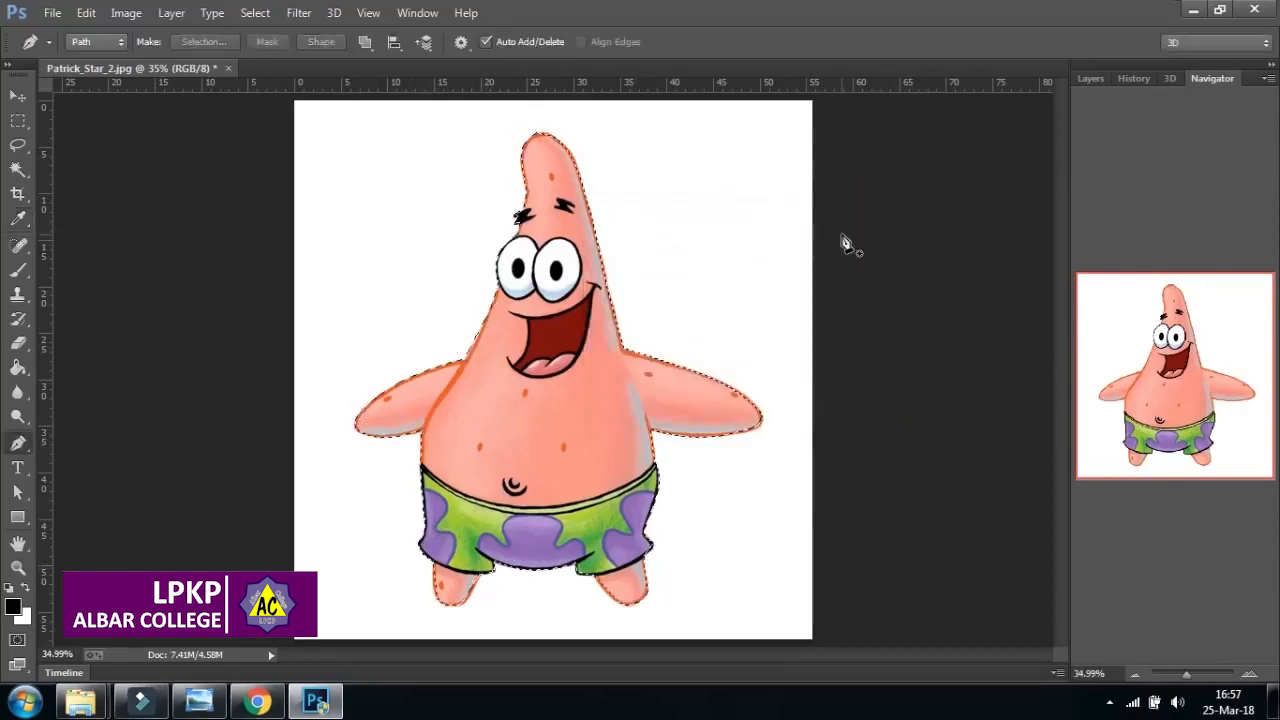
# - Copy the selected character from the Background layer onto a new layer
pyautogui.click(1092, 79)
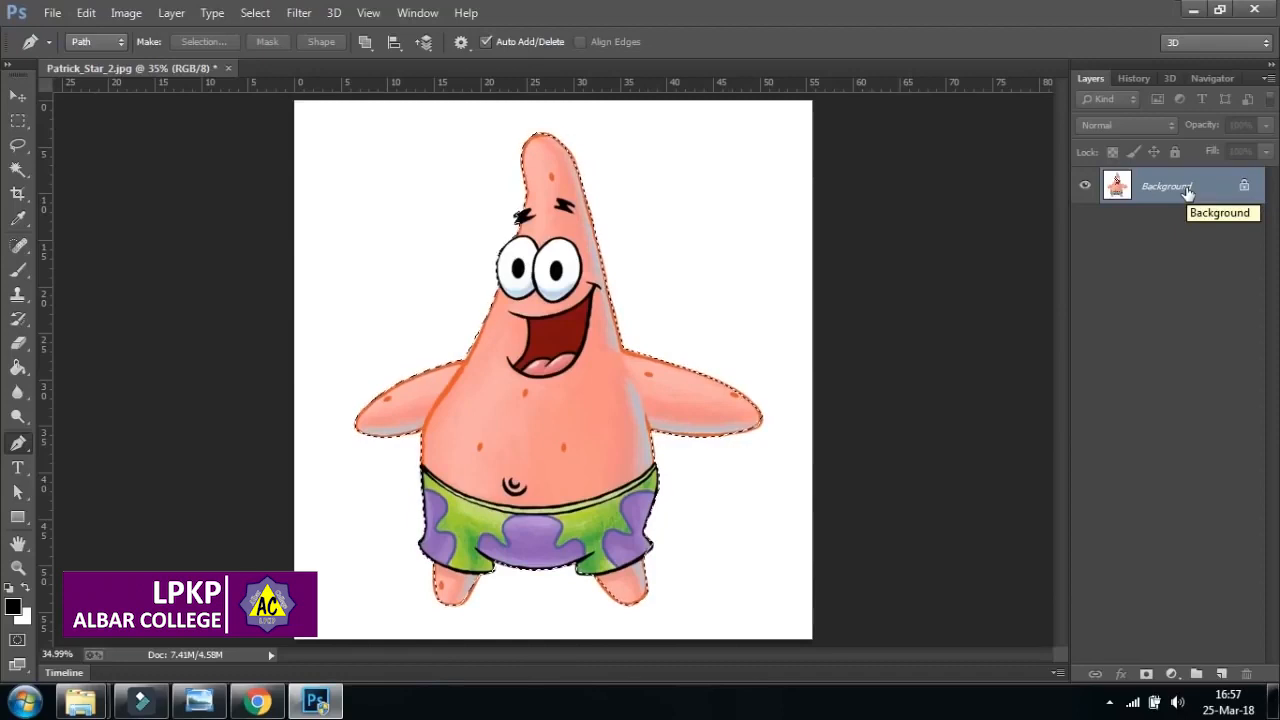
pyautogui.moveTo(1187, 192); pyautogui.dragTo(1186, 187)
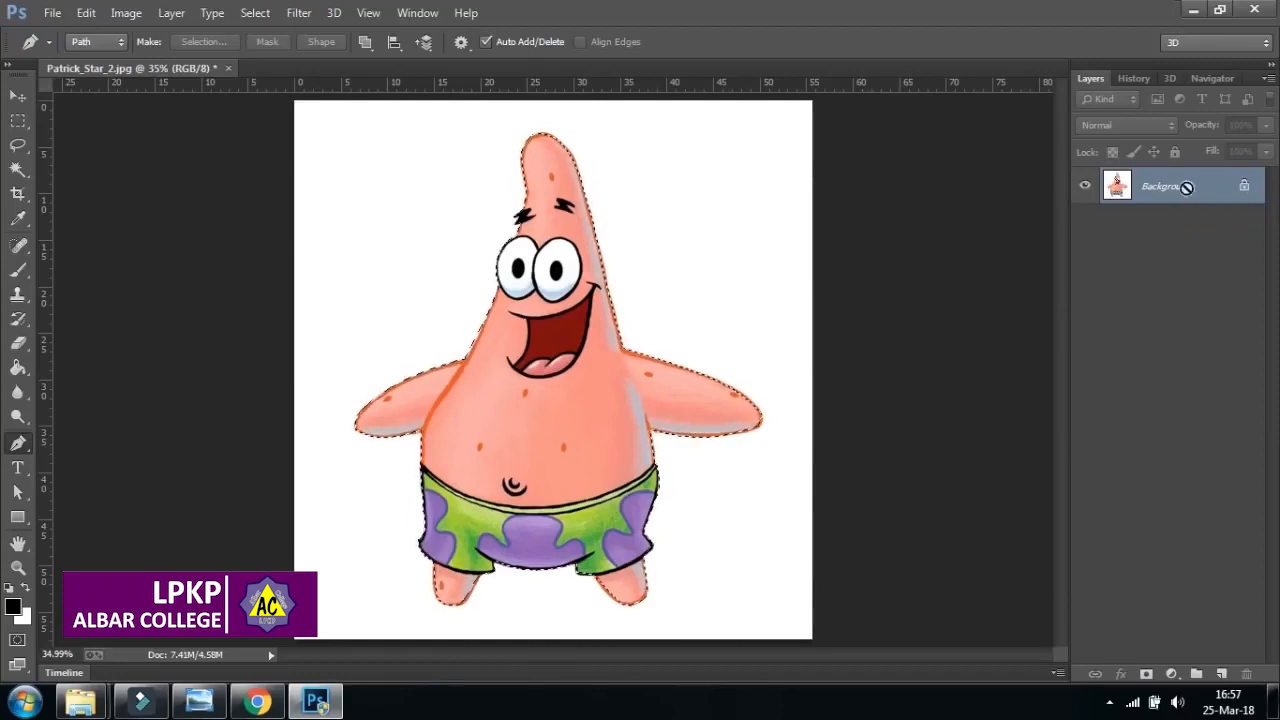
pyautogui.hotkey('ctrl', 'j')
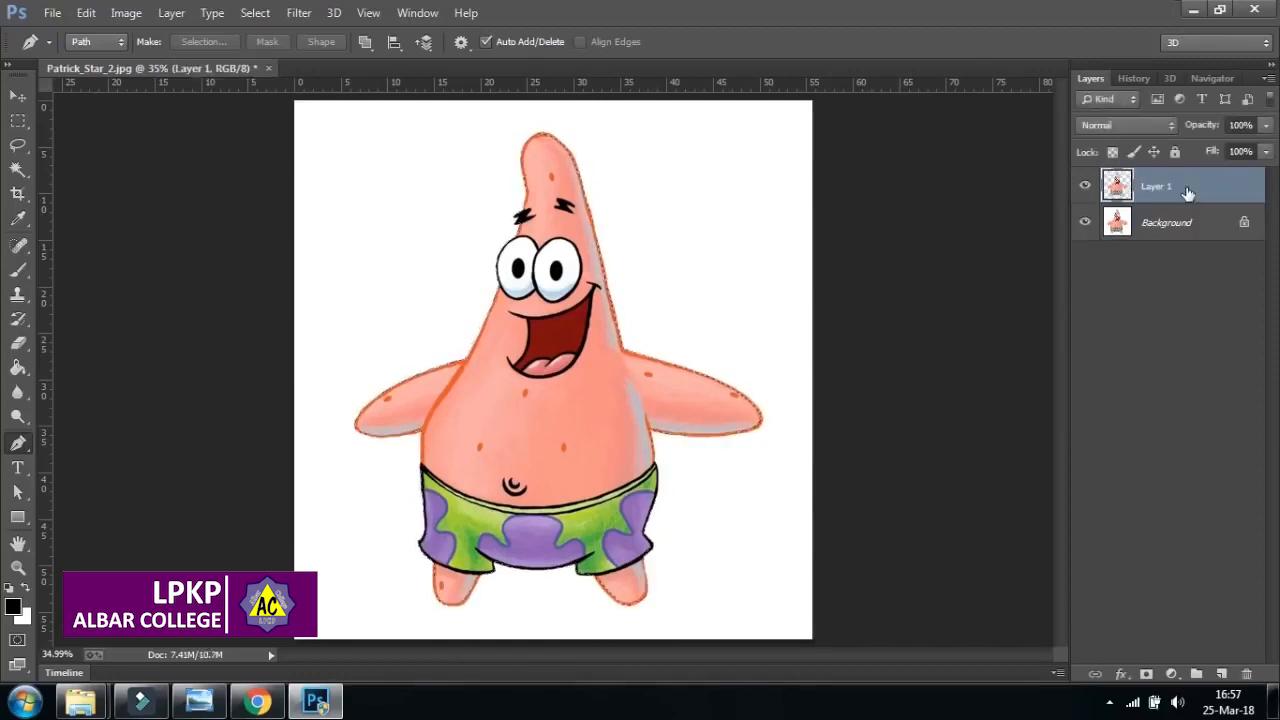
# - Rename the new cut-out layer as Patrick
pyautogui.click(18, 100)
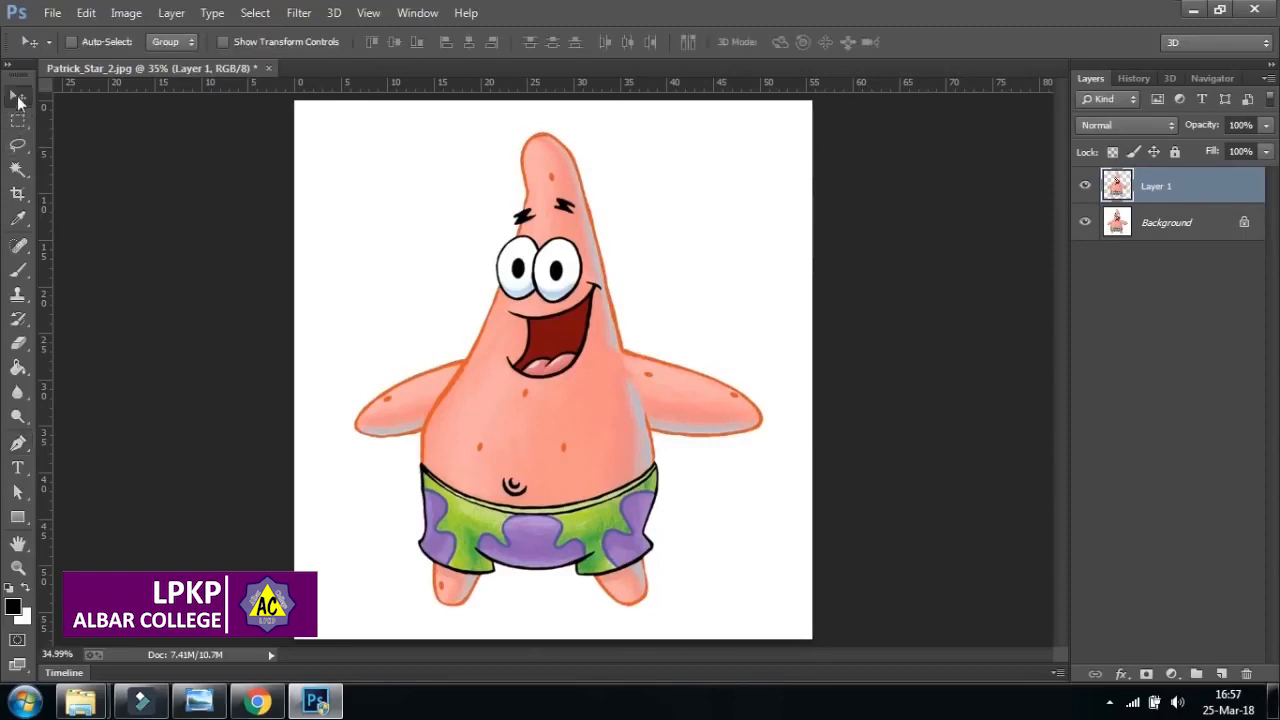
pyautogui.doubleClick(1158, 188)
pyautogui.press('BackSpace')
pyautogui.write('Patrick')
pyautogui.press('Return')
# - Hide the Background layer and reposition the cut-out character slightly on the transparent canvas with the Move tool
pyautogui.click(1085, 223)
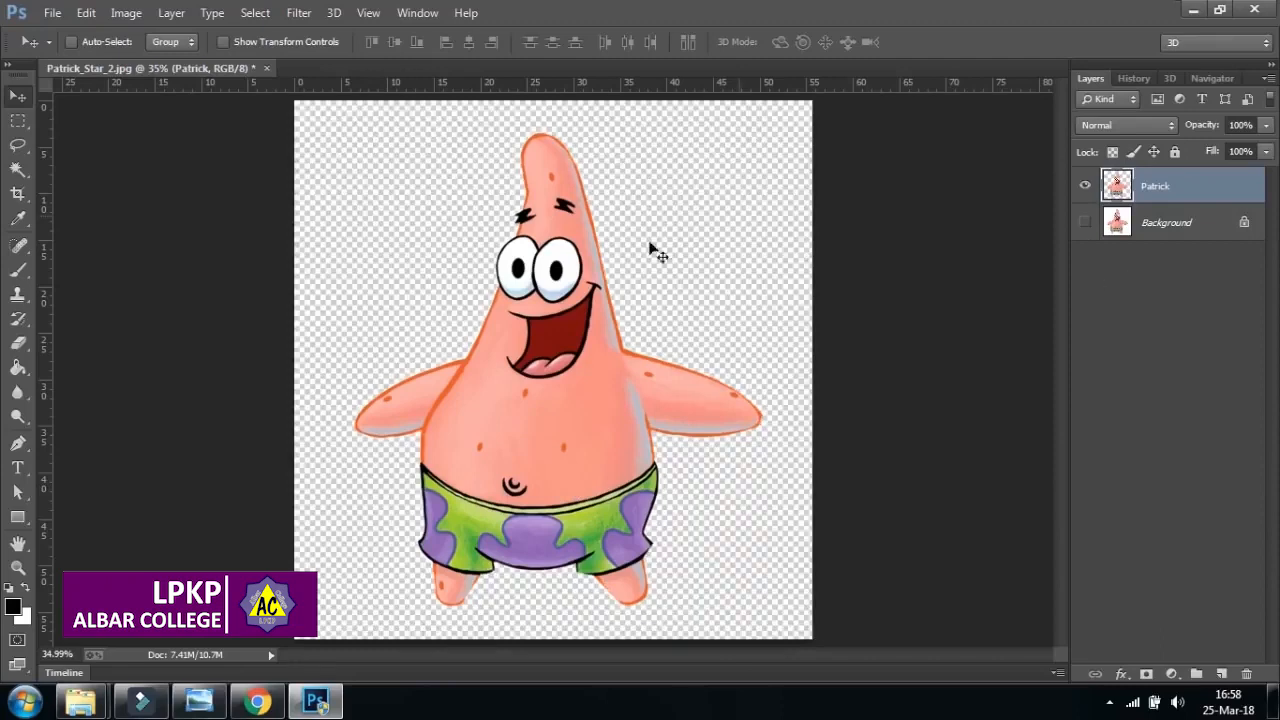
pyautogui.moveTo(540, 448); pyautogui.dragTo(558, 424)
pyautogui.click(17, 443)
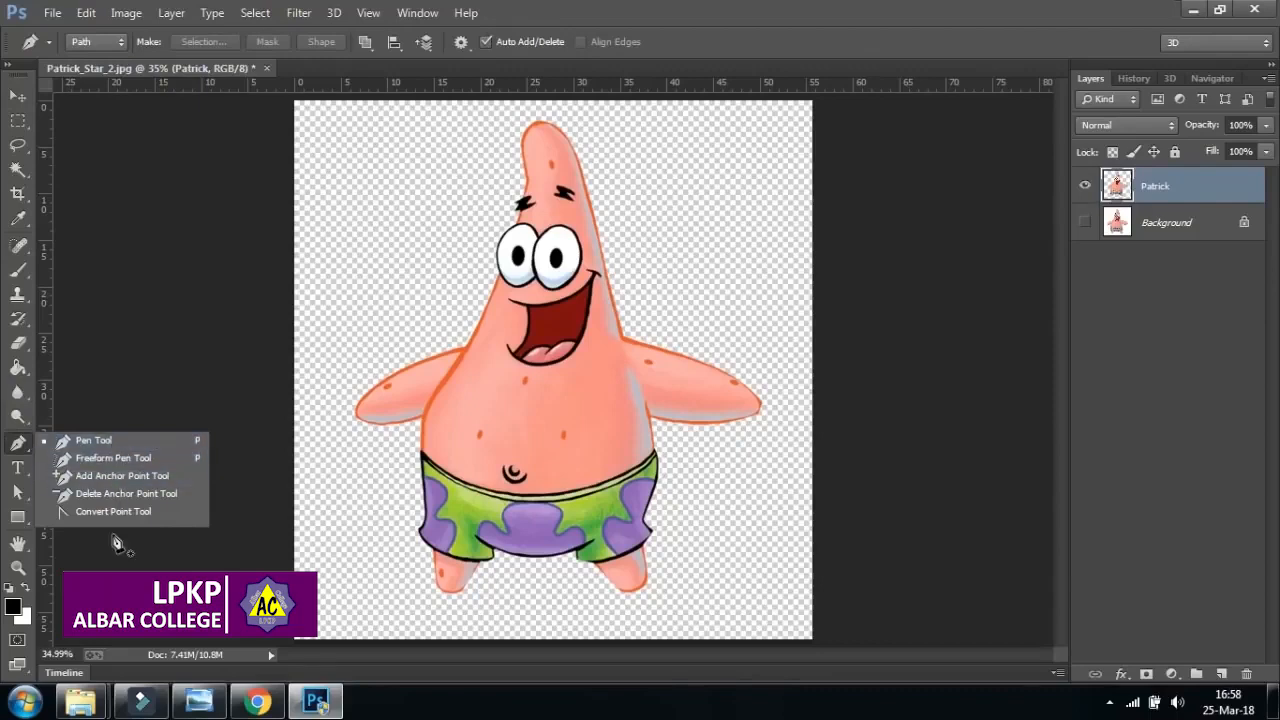
pyautogui.click(106, 443)
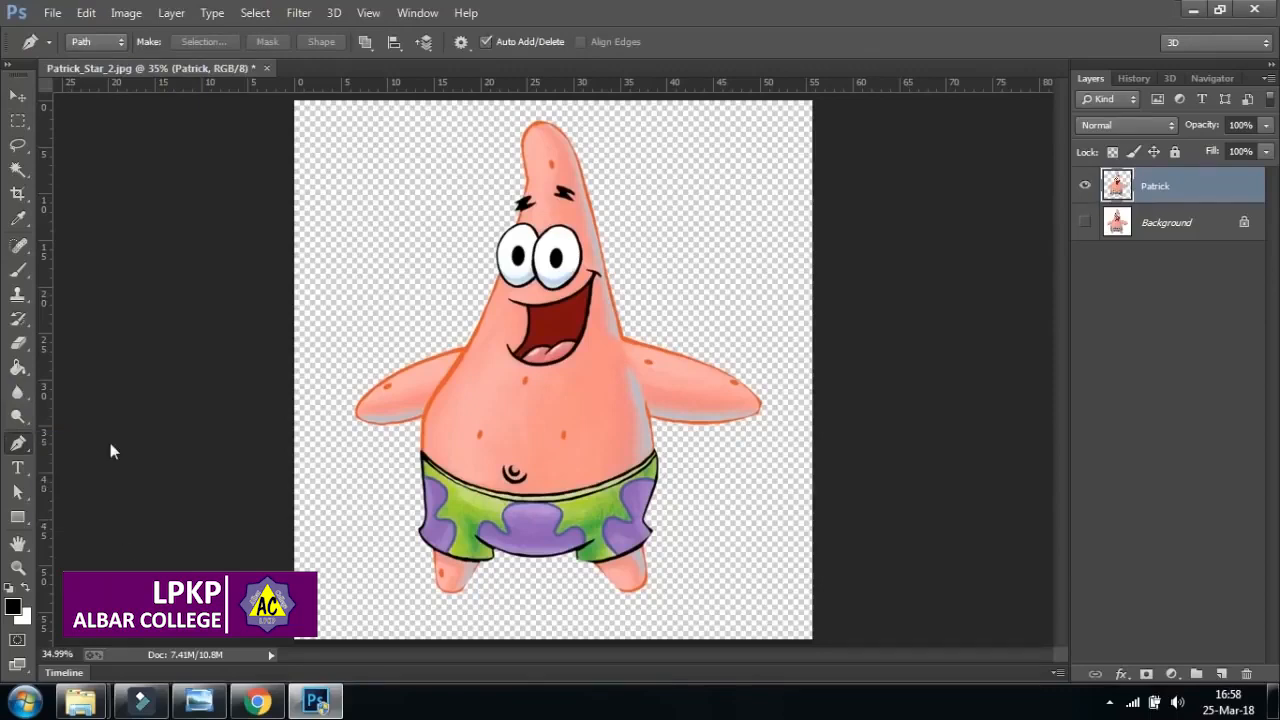
pyautogui.click(17, 96)
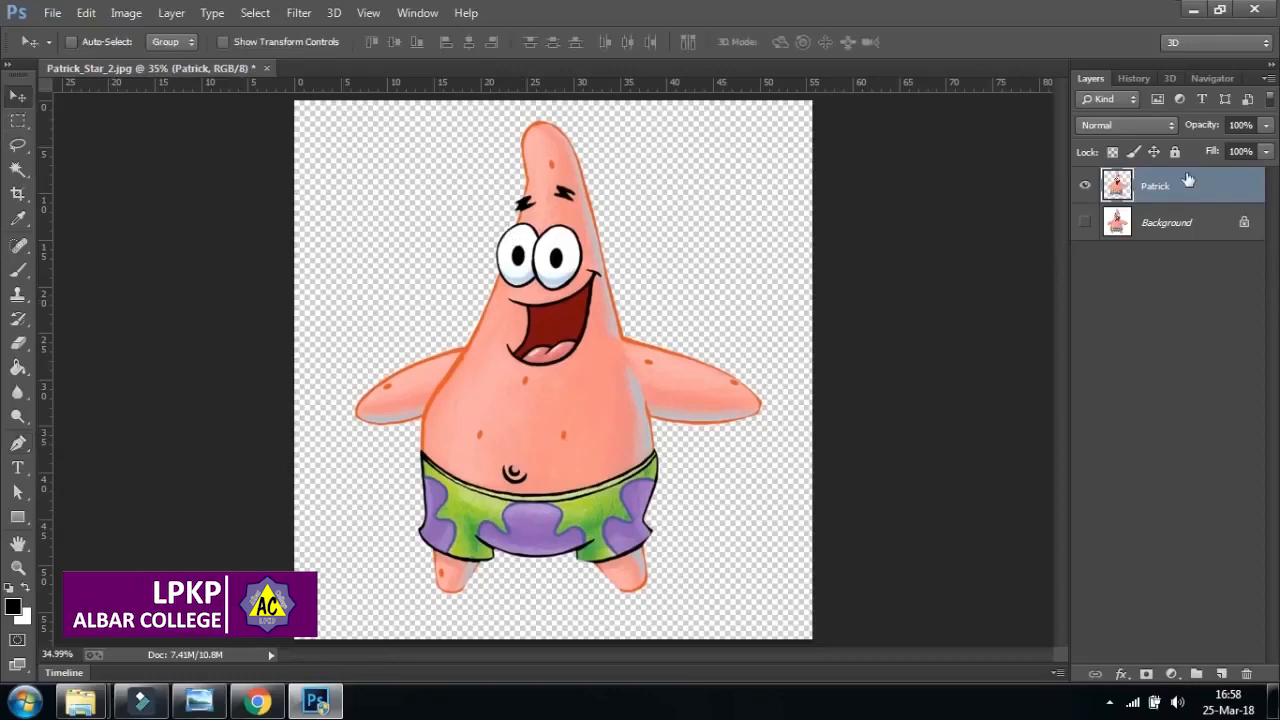
pyautogui.moveTo(555, 302)
pyautogui.mouseDown()
pyautogui.moveTo(580, 320)
pyautogui.moveTo(570, 310)
pyautogui.mouseUp()
# - Close Patrick_Star_2.jpg without saving its changes and open the image Insta.jpg
pyautogui.click(267, 67)
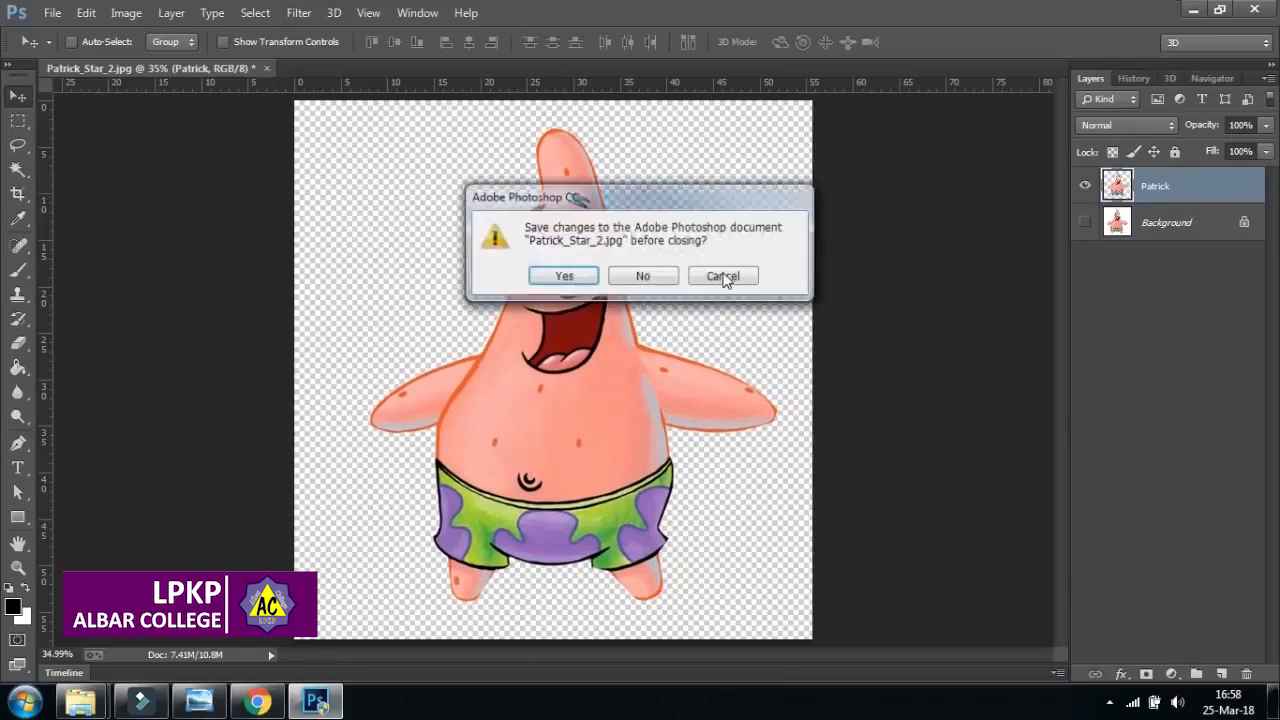
pyautogui.click(644, 277)
pyautogui.click(18, 443)
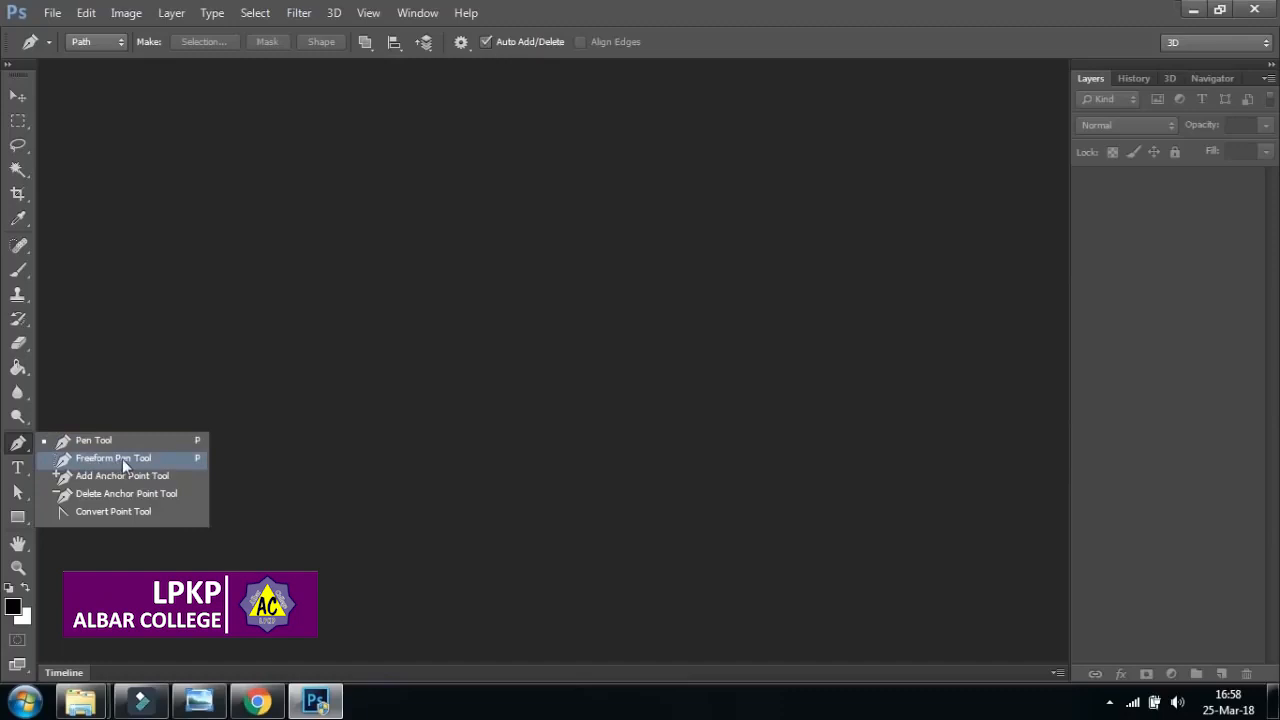
pyautogui.click(122, 459)
pyautogui.click(52, 12)
pyautogui.click(74, 52)
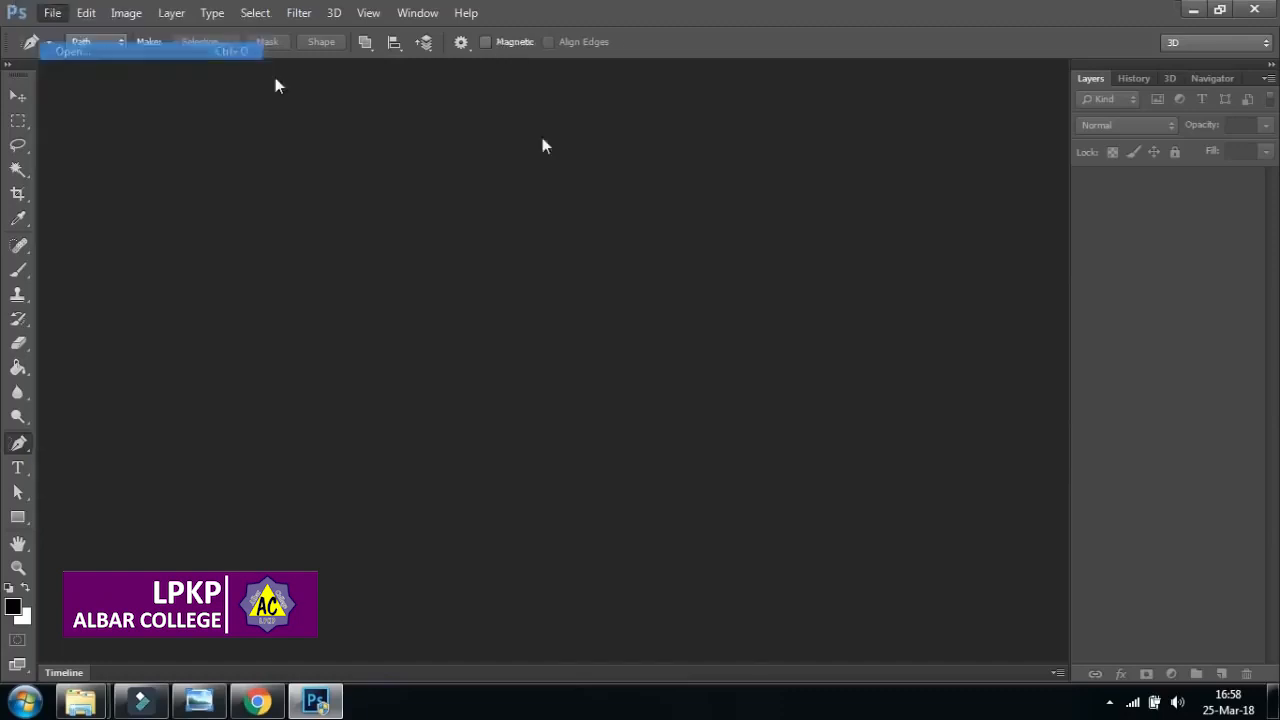
pyautogui.click(478, 279)
pyautogui.click(664, 540)
pyautogui.moveTo(410, 70); pyautogui.dragTo(528, 70)
# - Activate the Freeform Pen tool and enlarge the logo's upper-left corner to about 110%
pyautogui.rightClick(22, 447)
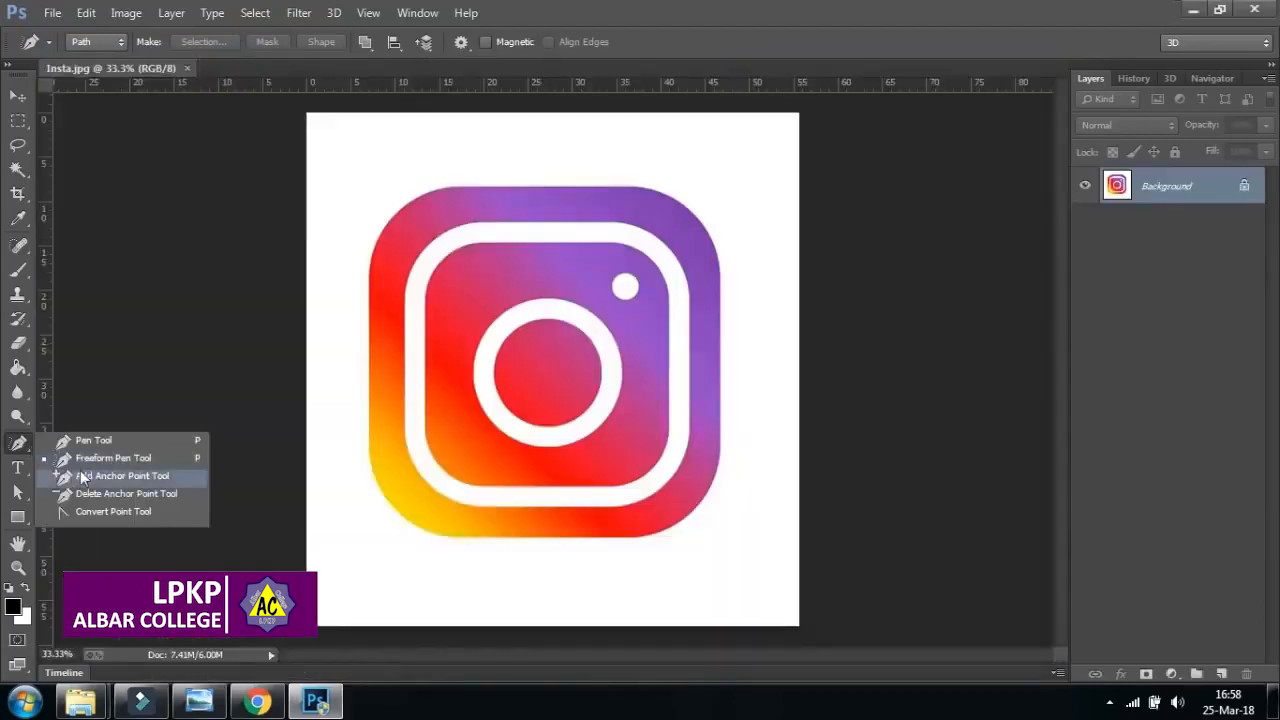
pyautogui.click(89, 459)
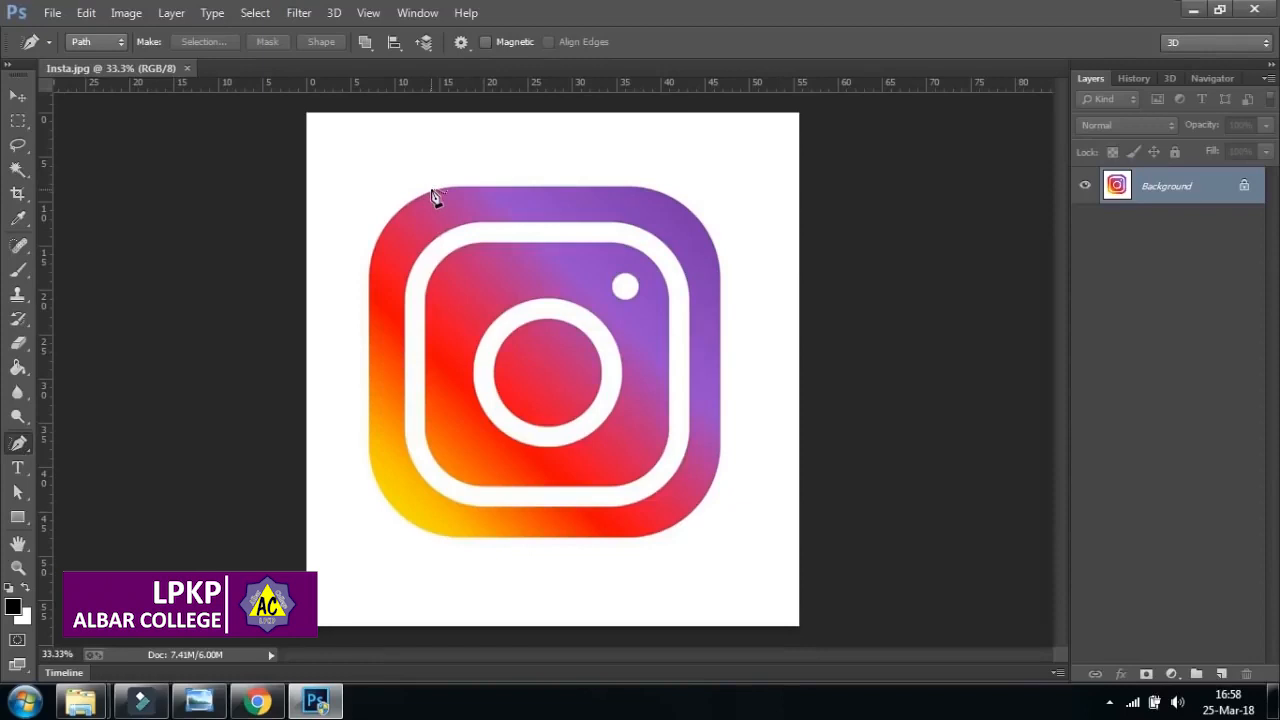
pyautogui.click(1213, 79)
pyautogui.click(1193, 676)
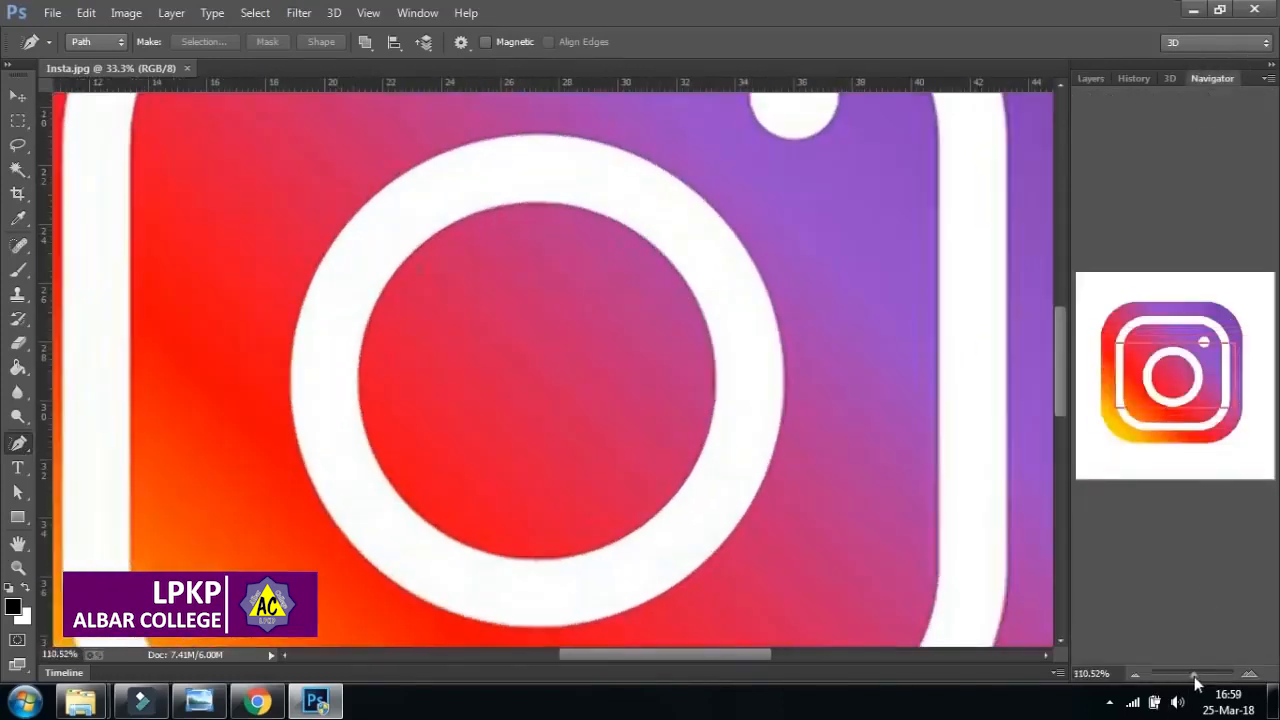
pyautogui.moveTo(517, 280); pyautogui.dragTo(588, 514)
pyautogui.moveTo(547, 330); pyautogui.dragTo(575, 422)
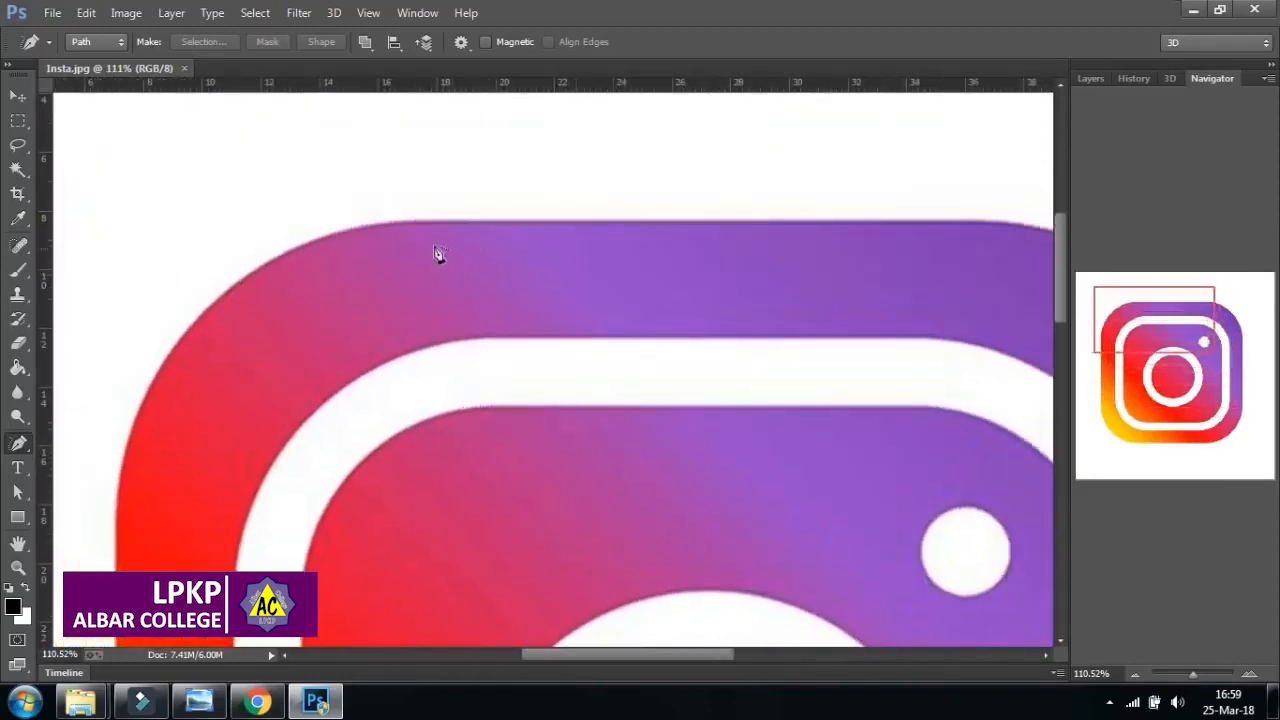